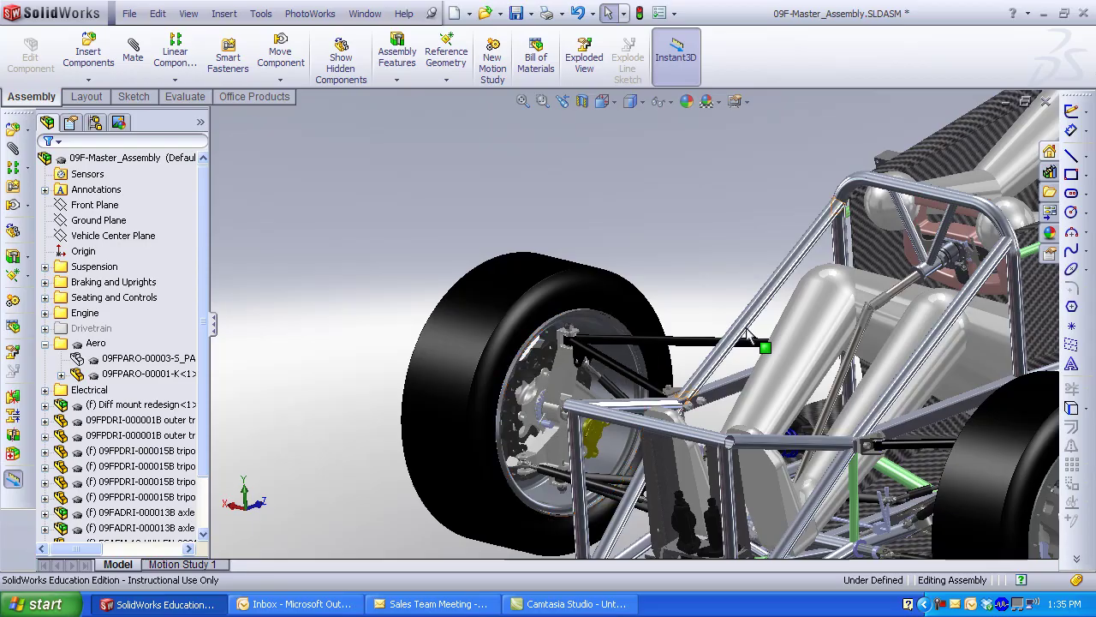
Zoom in on the front suspension and make the 09FAFRA-00001-X frame tube transparent
scroll(532, 444, "down", 3)
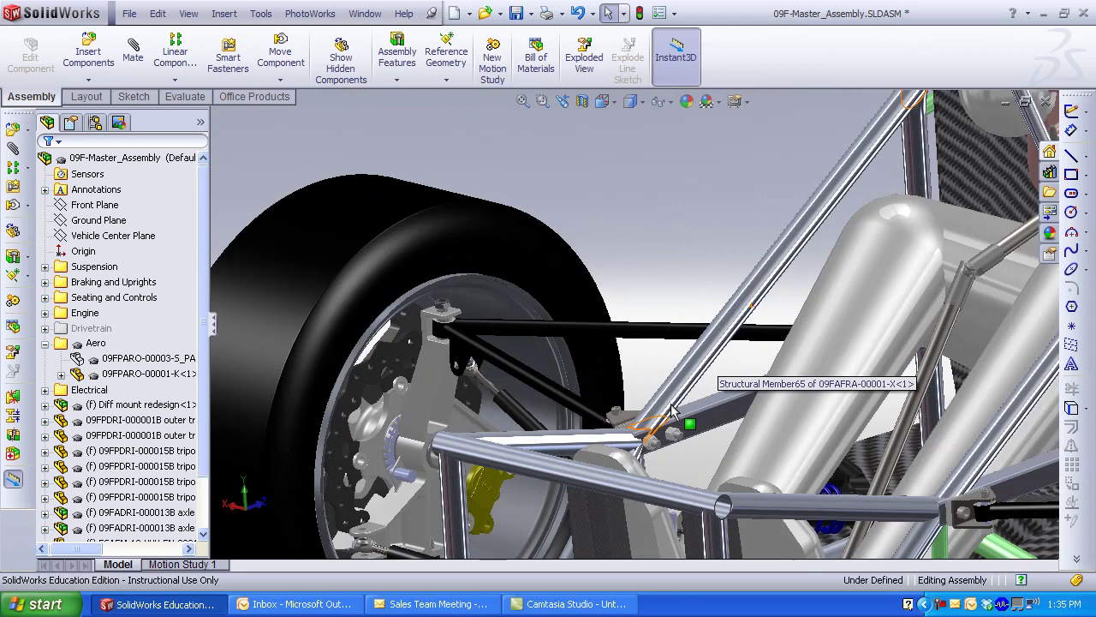
right_click(487, 460)
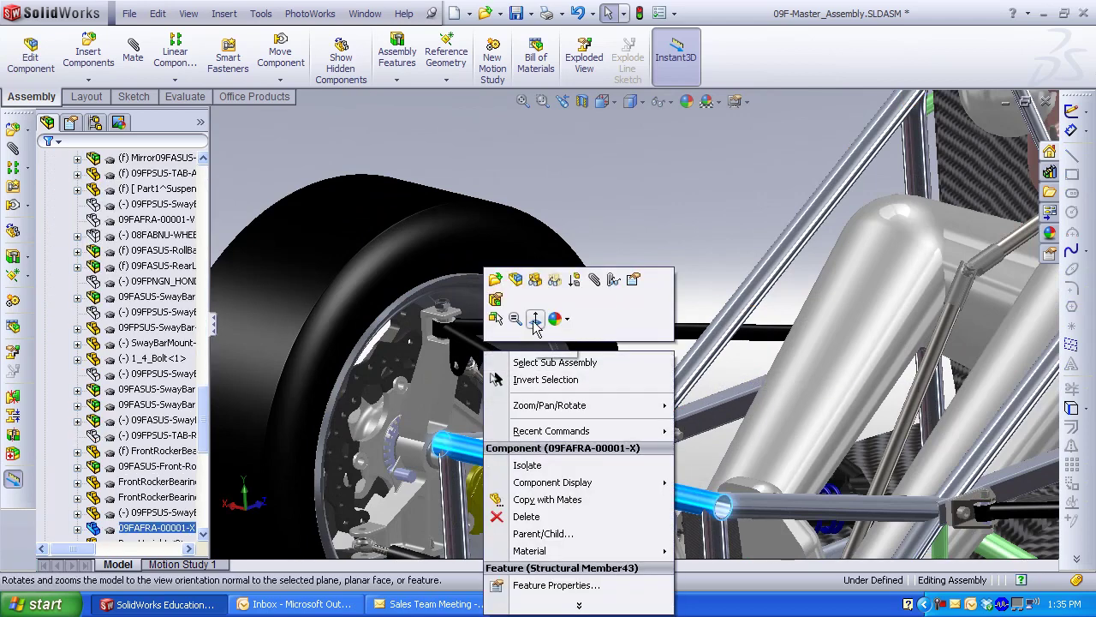
left_click(540, 287)
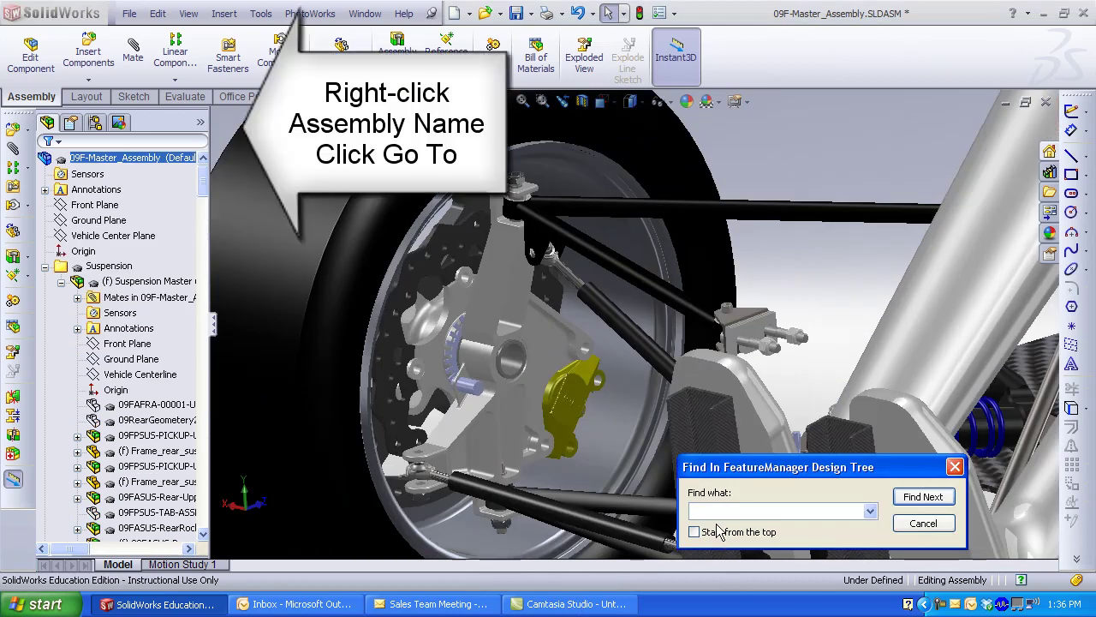
Search the design tree for 'spindle' to locate 09FPBNU-FRONT_SPINDLE<1>
left_click(711, 509)
type("so")
key("BackSpace")
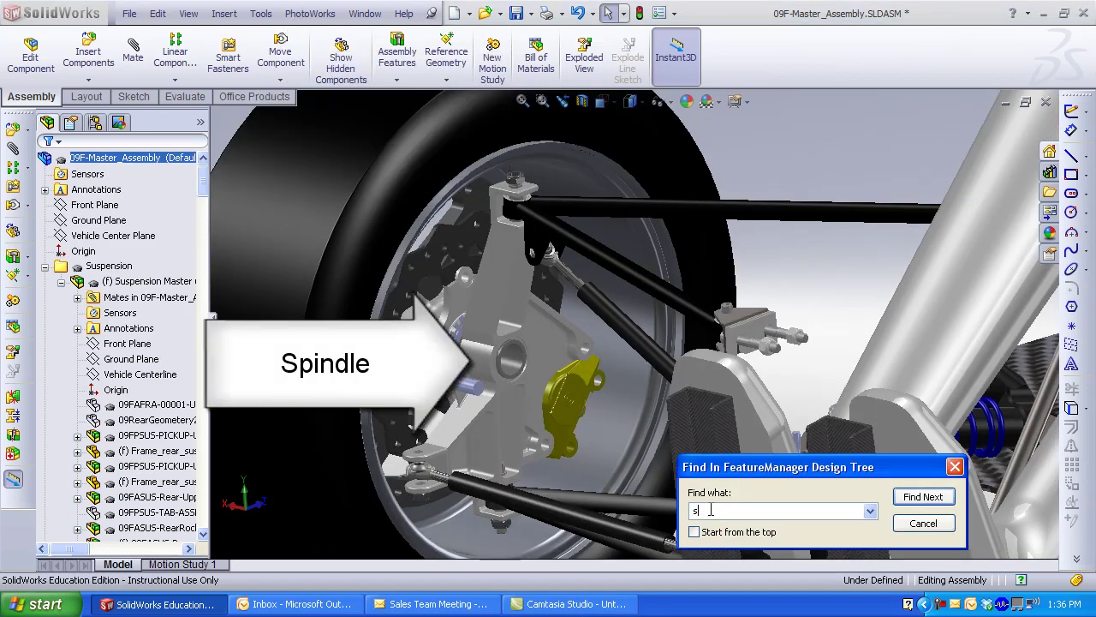
type("pindle")
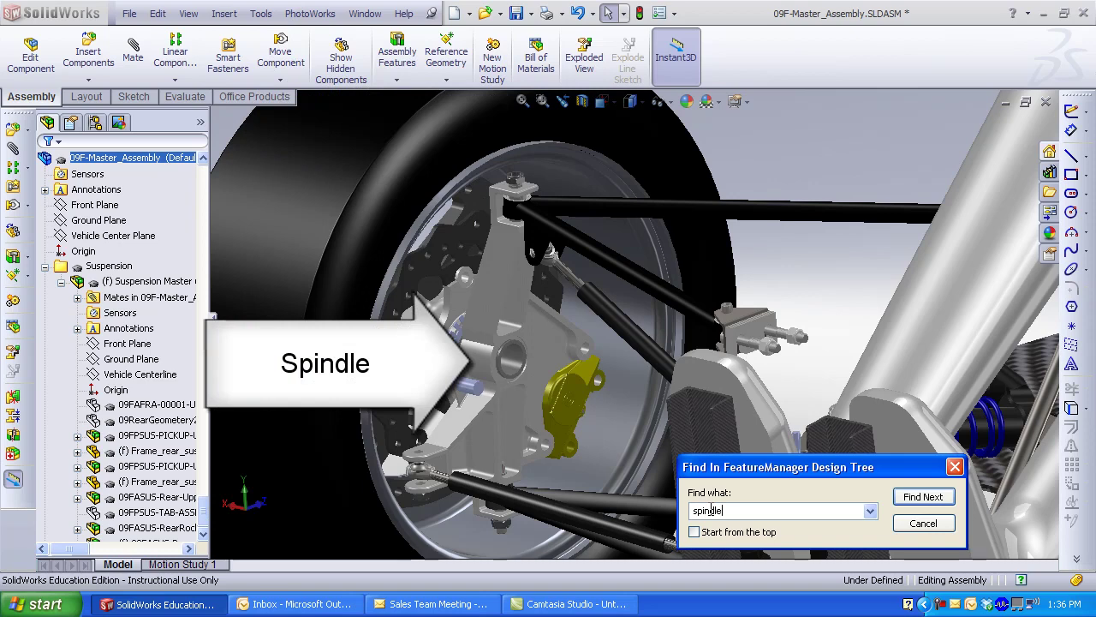
key("Return")
left_click(146, 530)
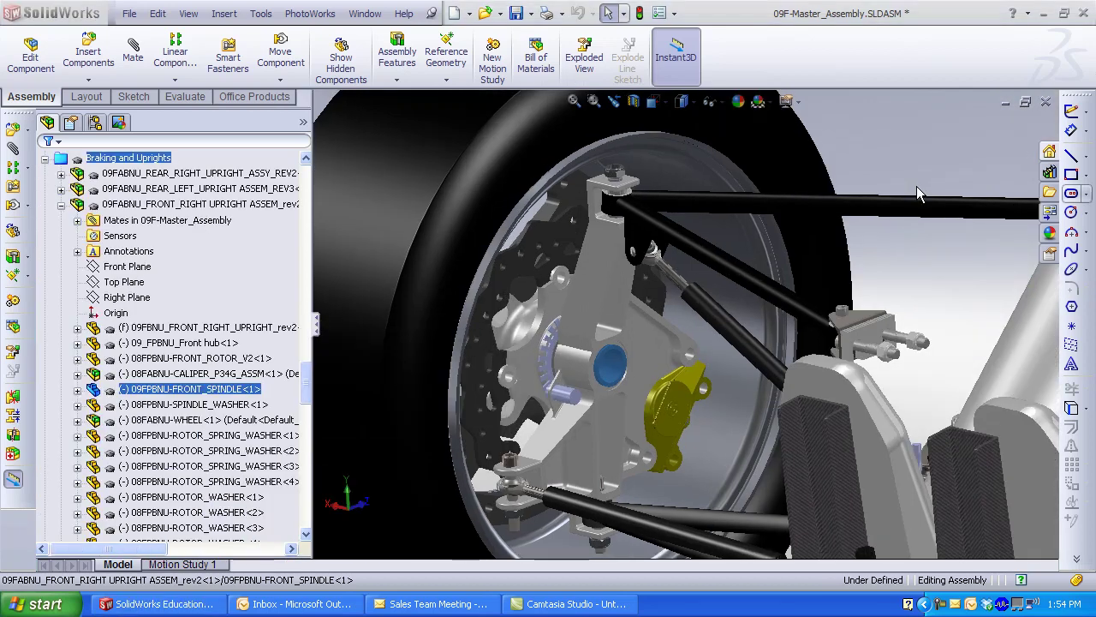
Check the upright and caliper rows, then open 09FABNU_FRONT_RIGHT UPRIGHT ASSEM_rev2 on its own
left_click(154, 328, "ctrl")
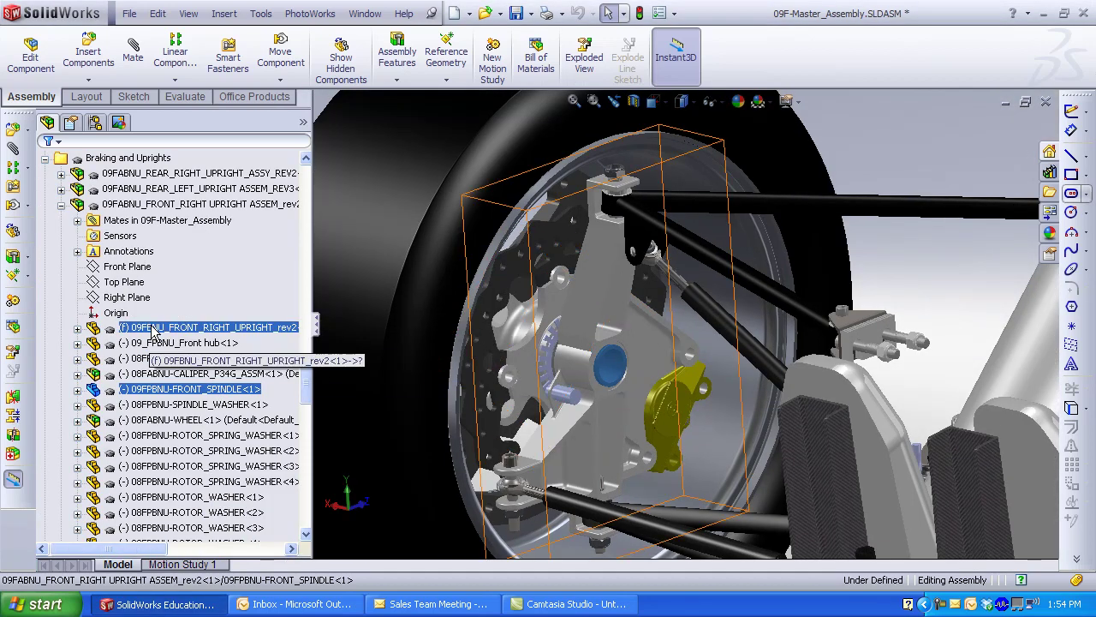
left_click(154, 328, "ctrl")
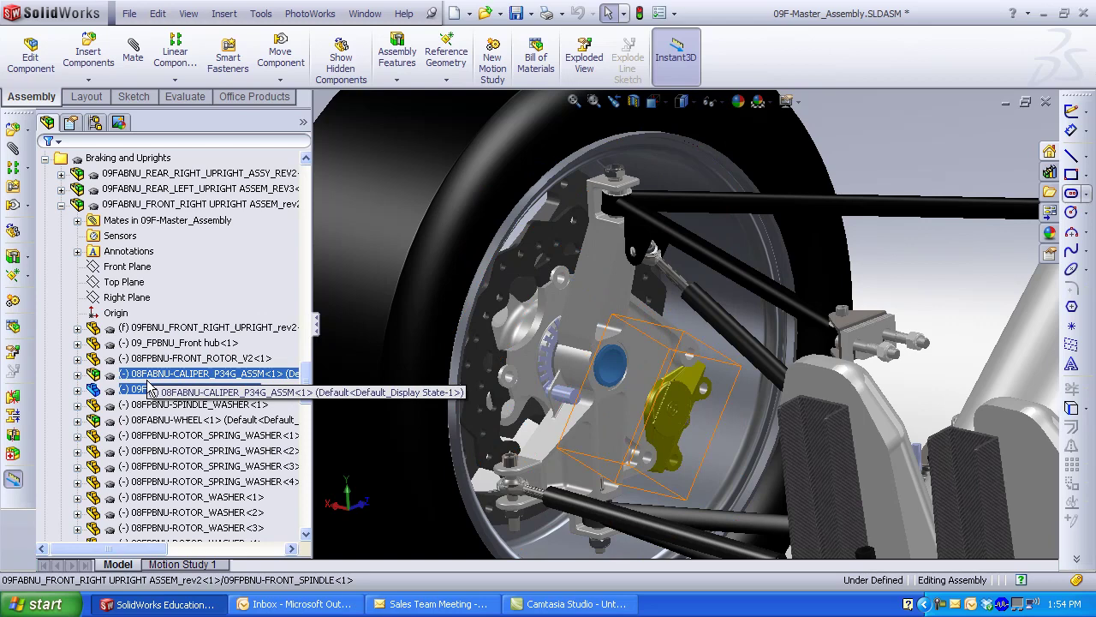
left_click(147, 252, "ctrl")
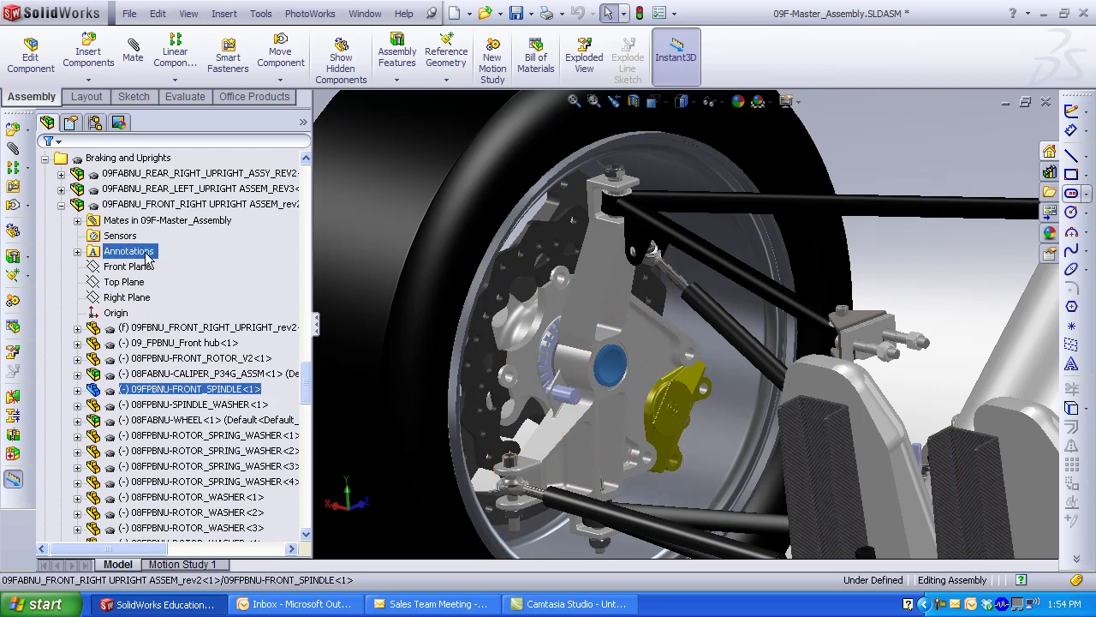
left_click(147, 205)
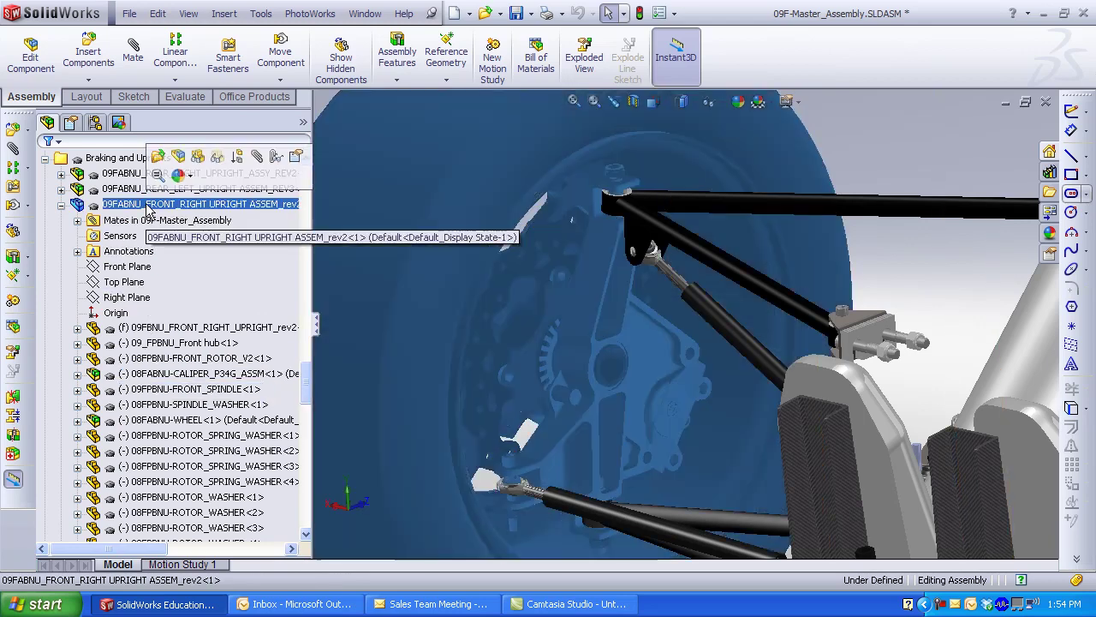
left_click(159, 158)
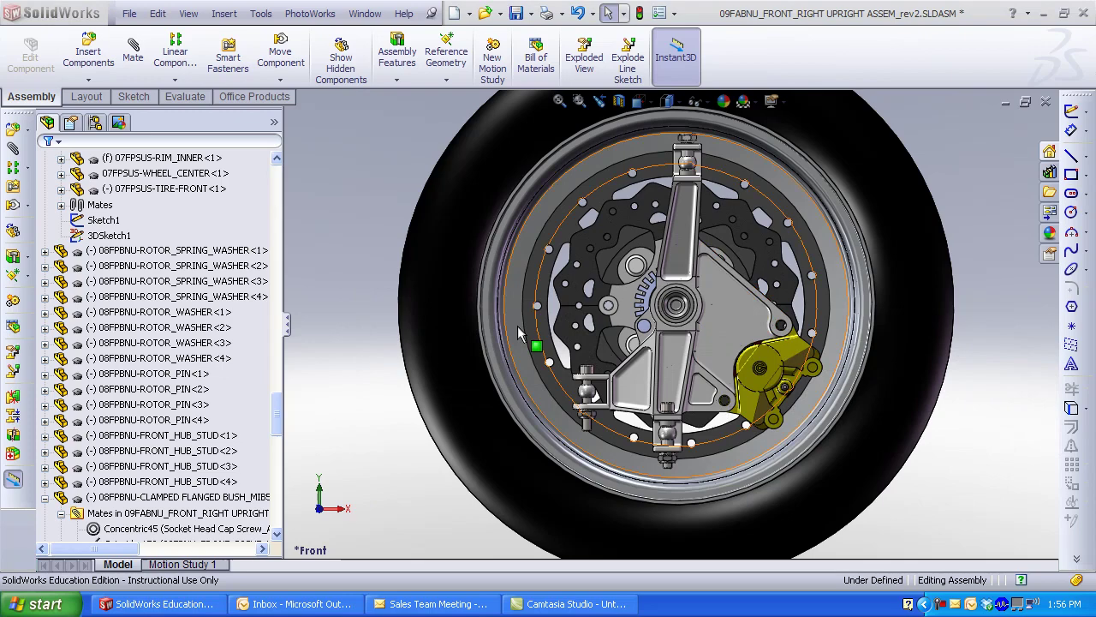
Open the upright as a standalone part and enable the SolidWorks Simulation add-in
right_click(719, 314)
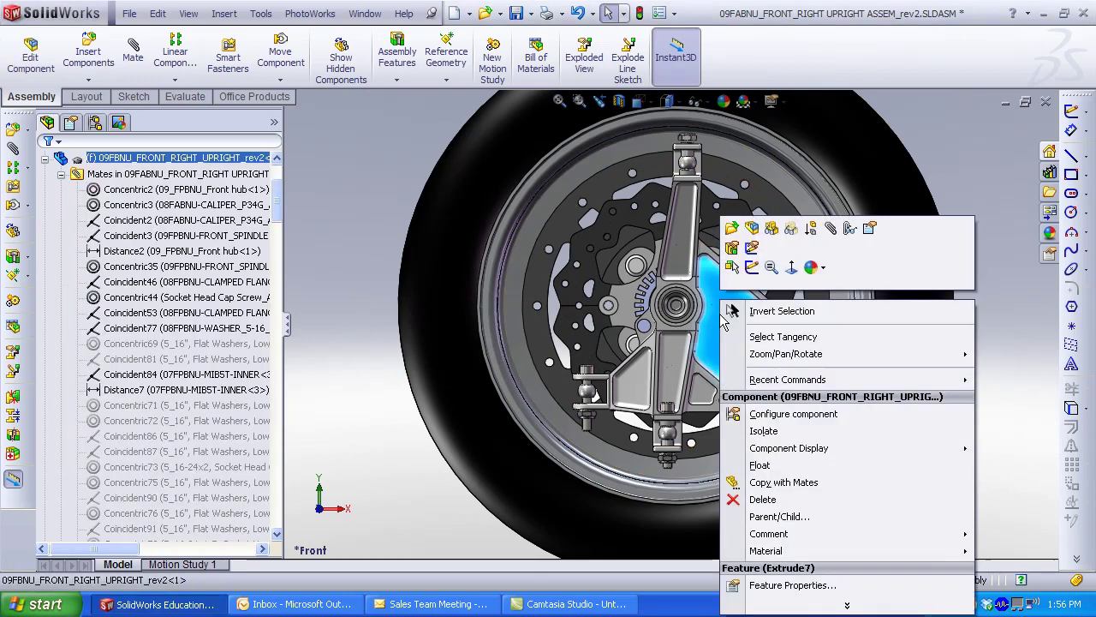
left_click(771, 564)
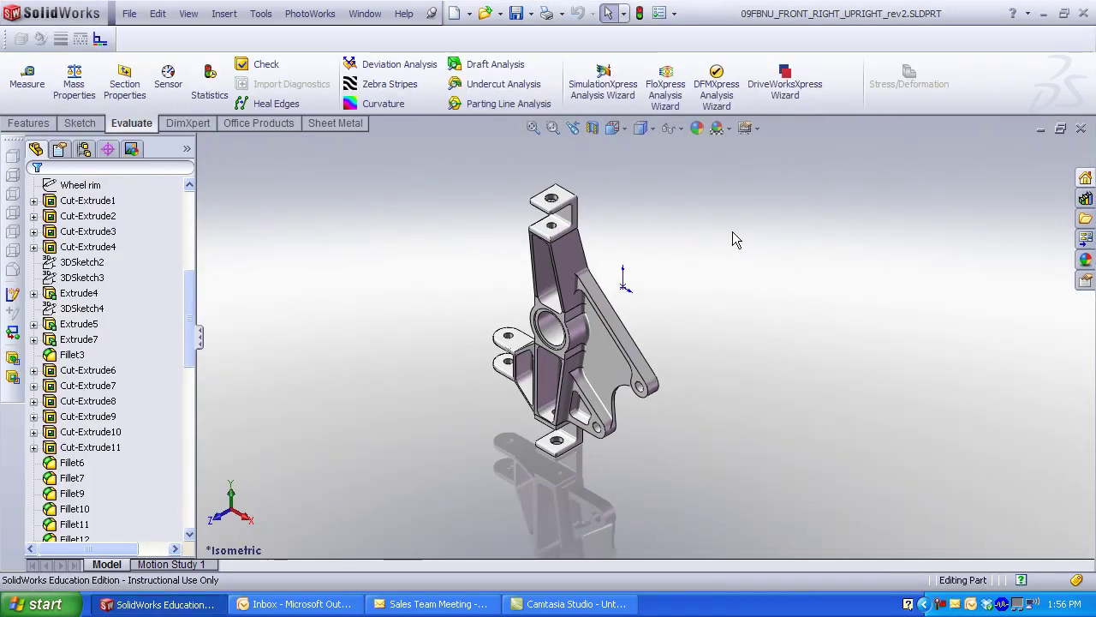
left_click(261, 13)
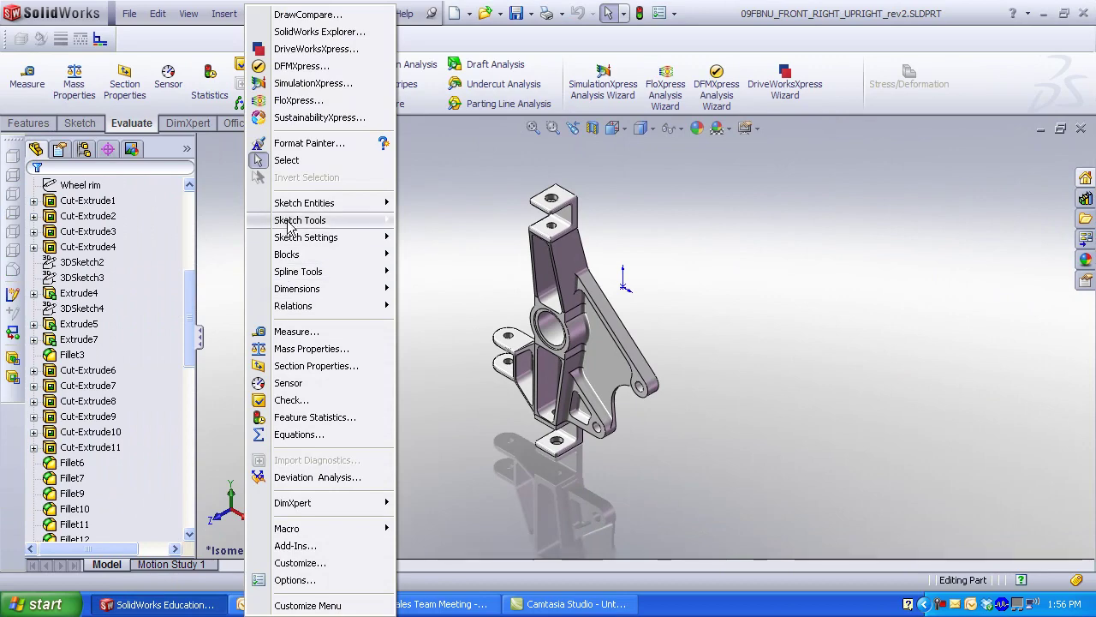
left_click(296, 545)
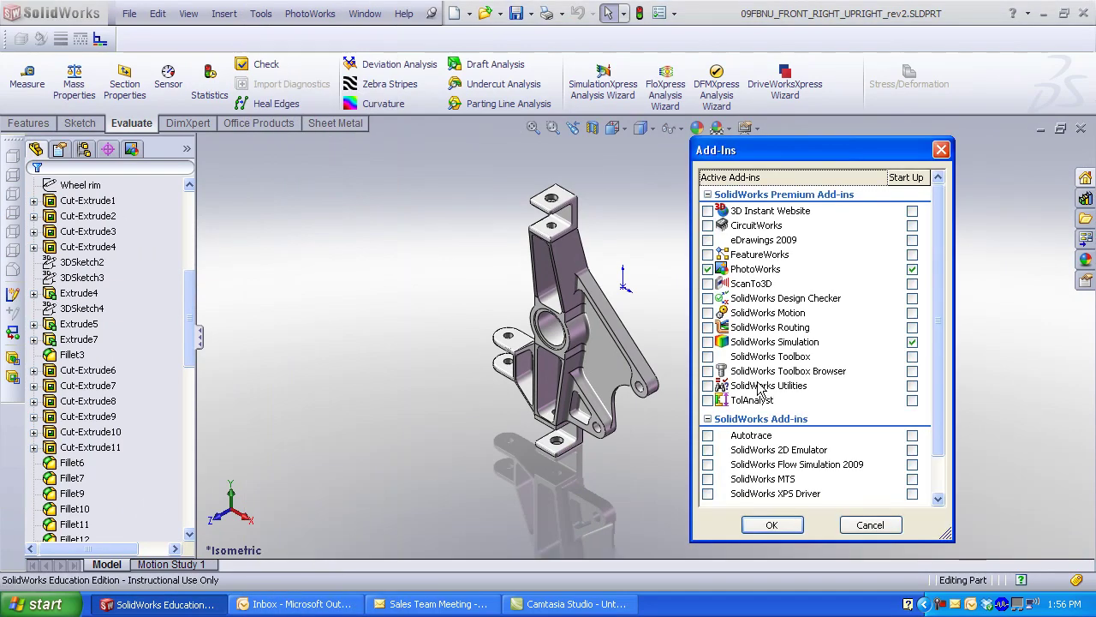
left_click(707, 342)
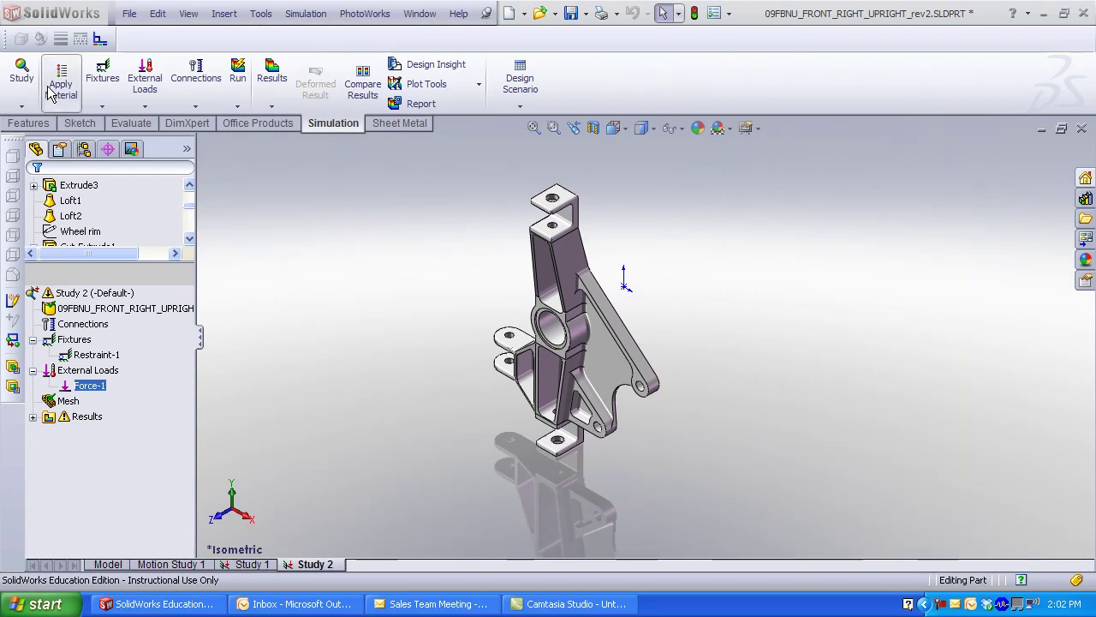
left_click(23, 73)
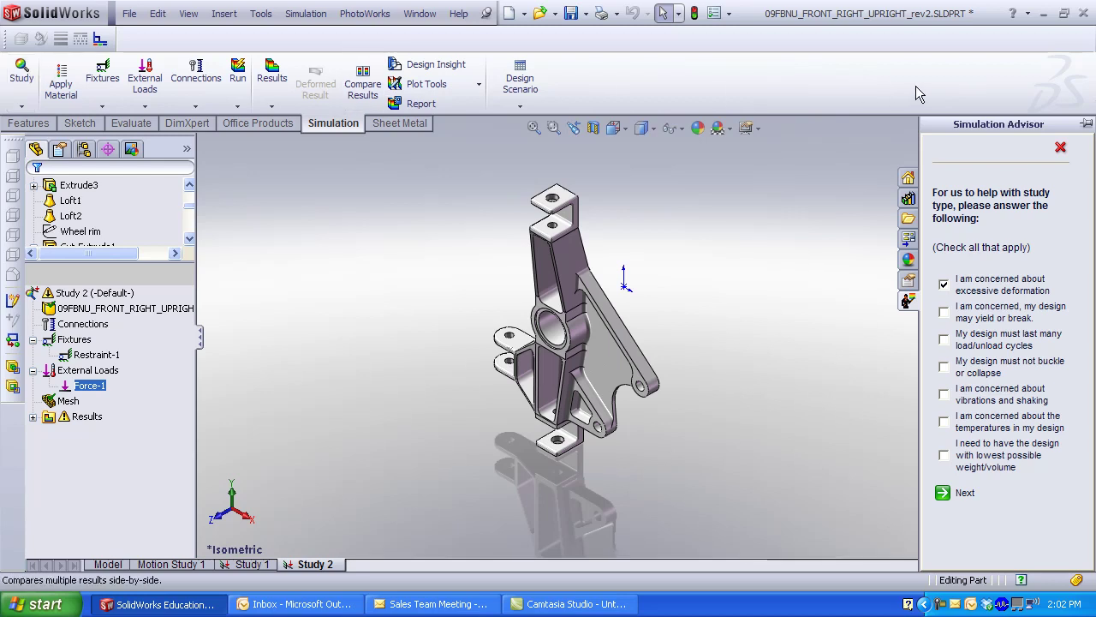
left_click(1062, 149)
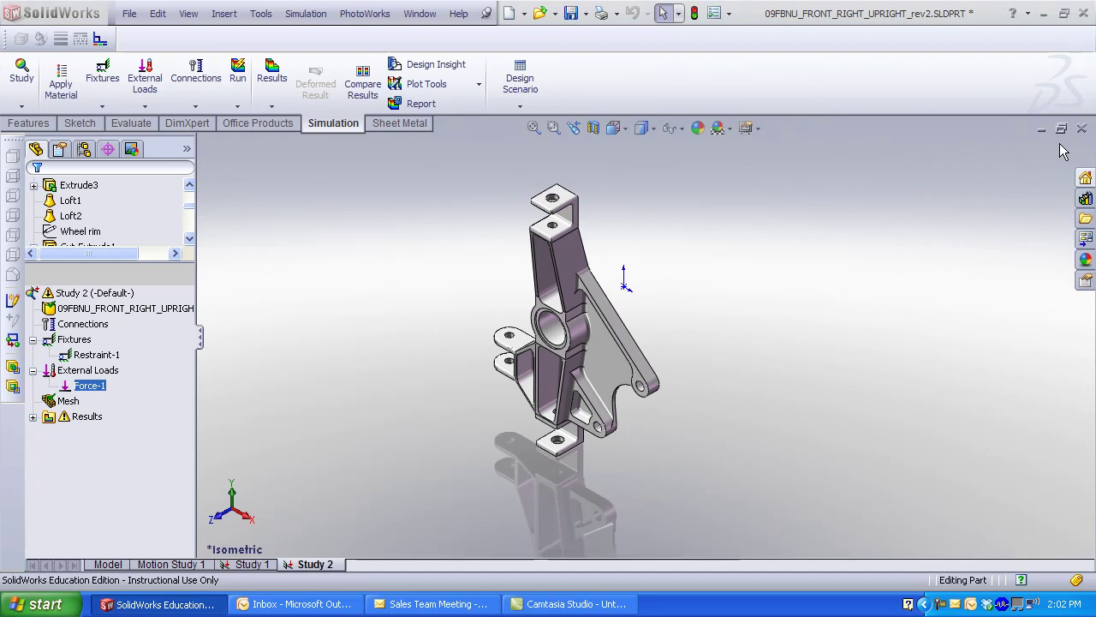
left_click(21, 106)
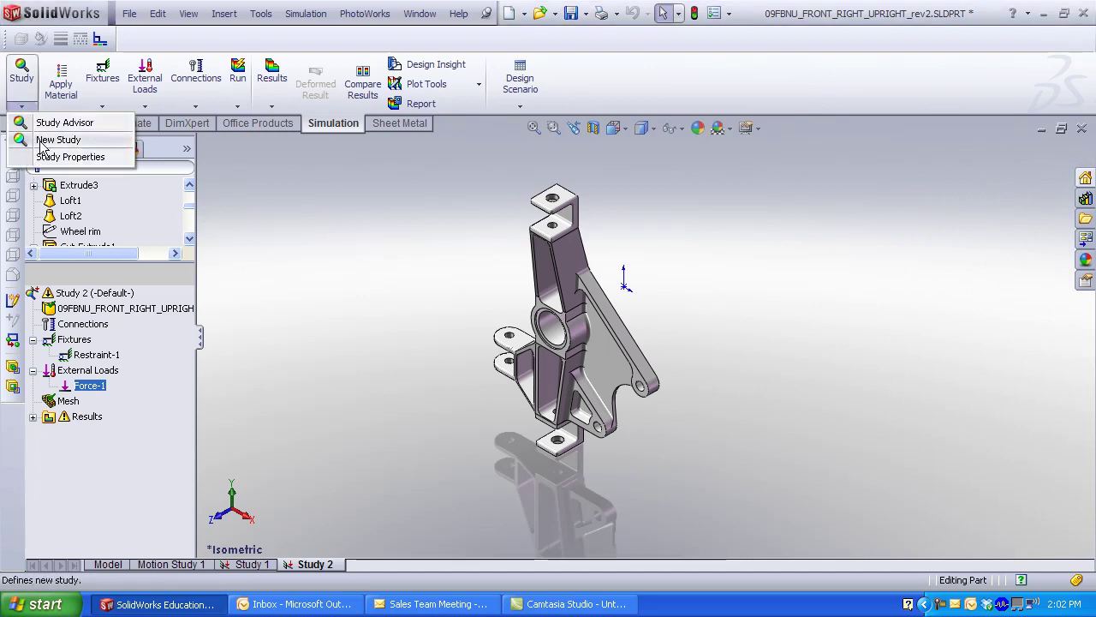
Add a new Static study and name it 'base line'
left_click(41, 140)
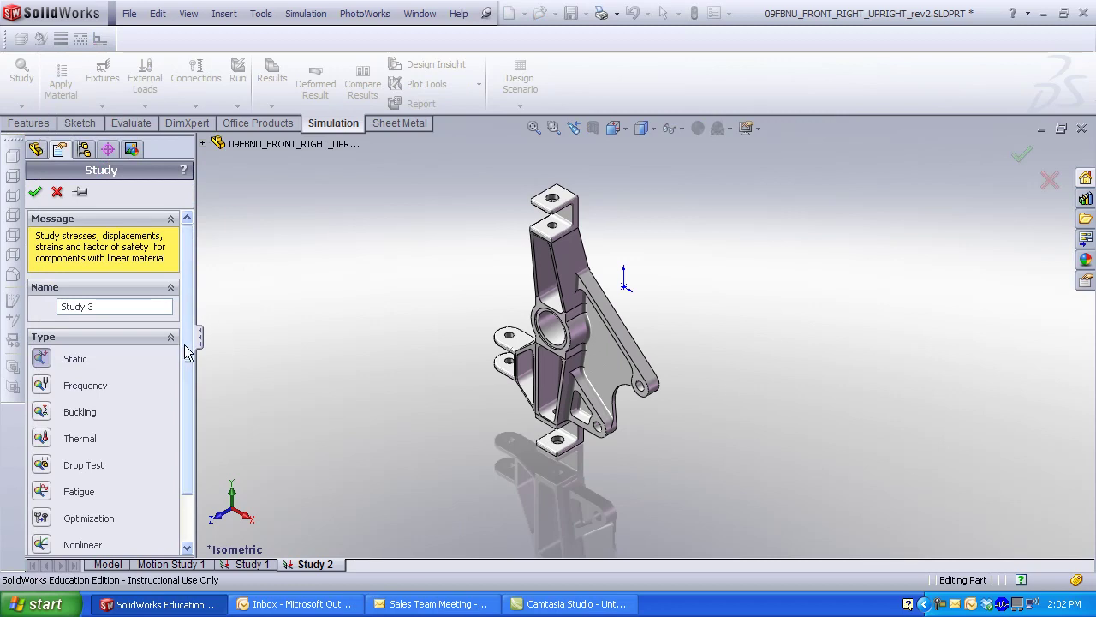
left_click_drag(190, 357, 190, 399)
triple_click(108, 251)
type("base ")
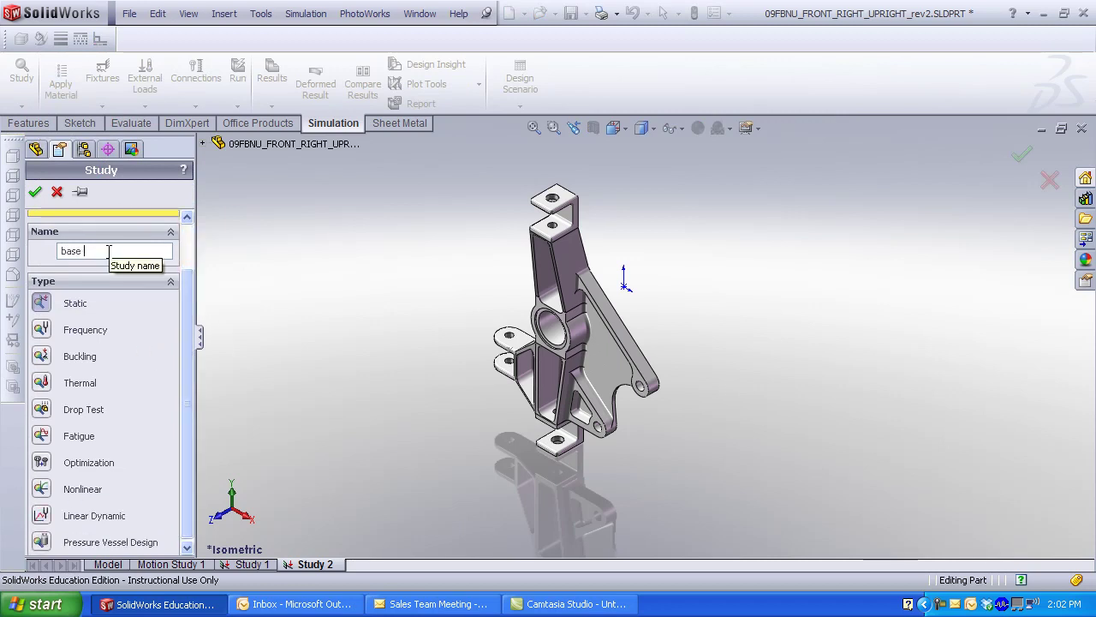
type("line")
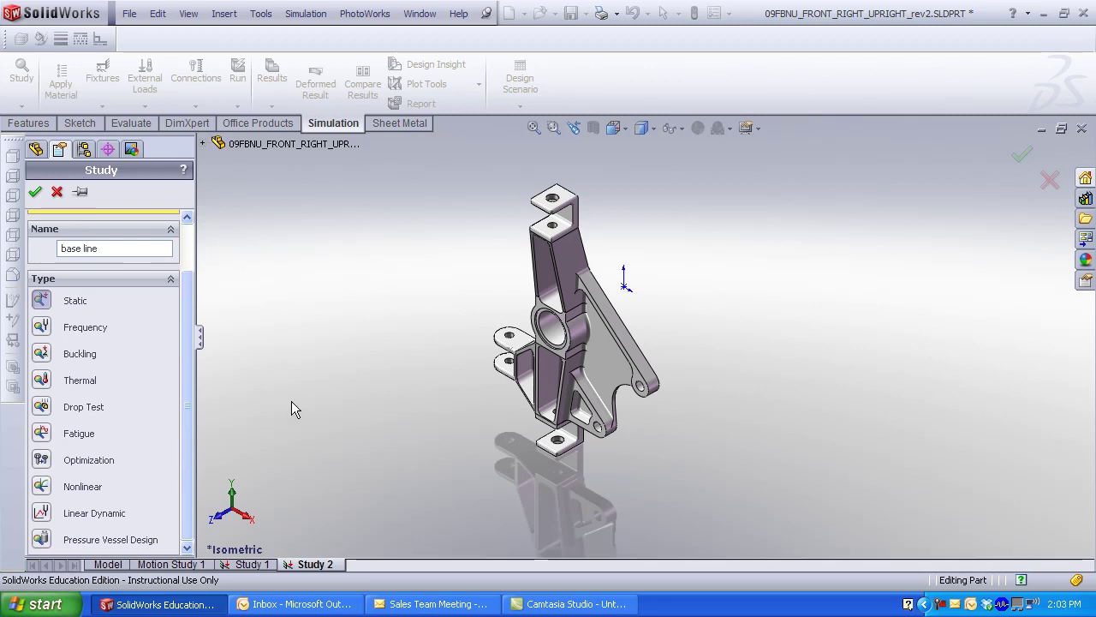
key("Return")
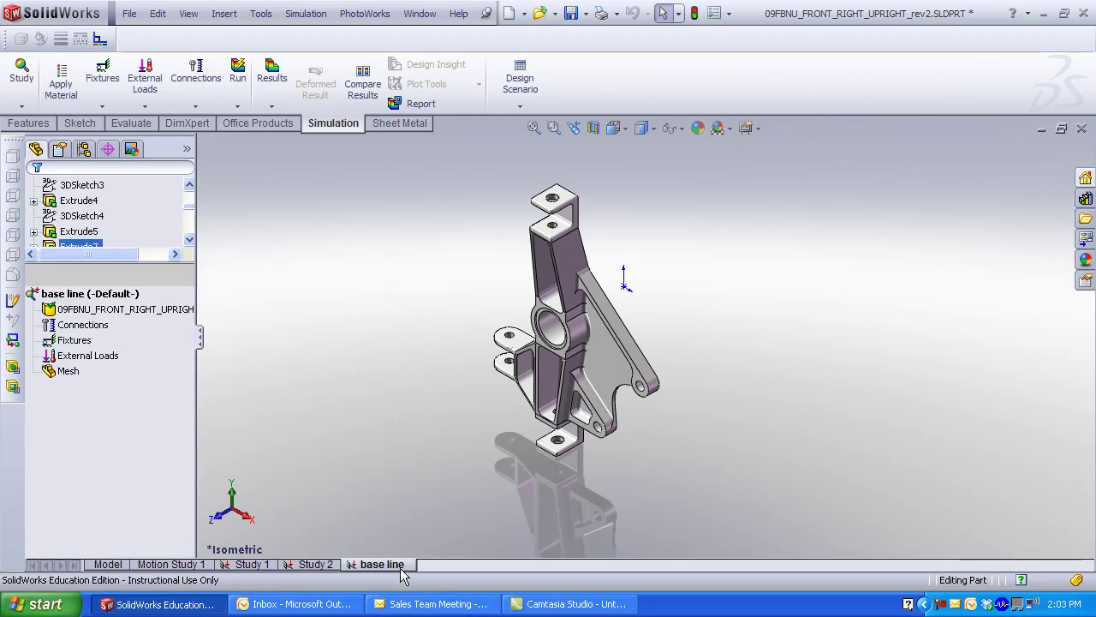
Start a Fixed Geometry fixture on the central bore and three bolt-hole faces
left_click(102, 77)
left_click(557, 338)
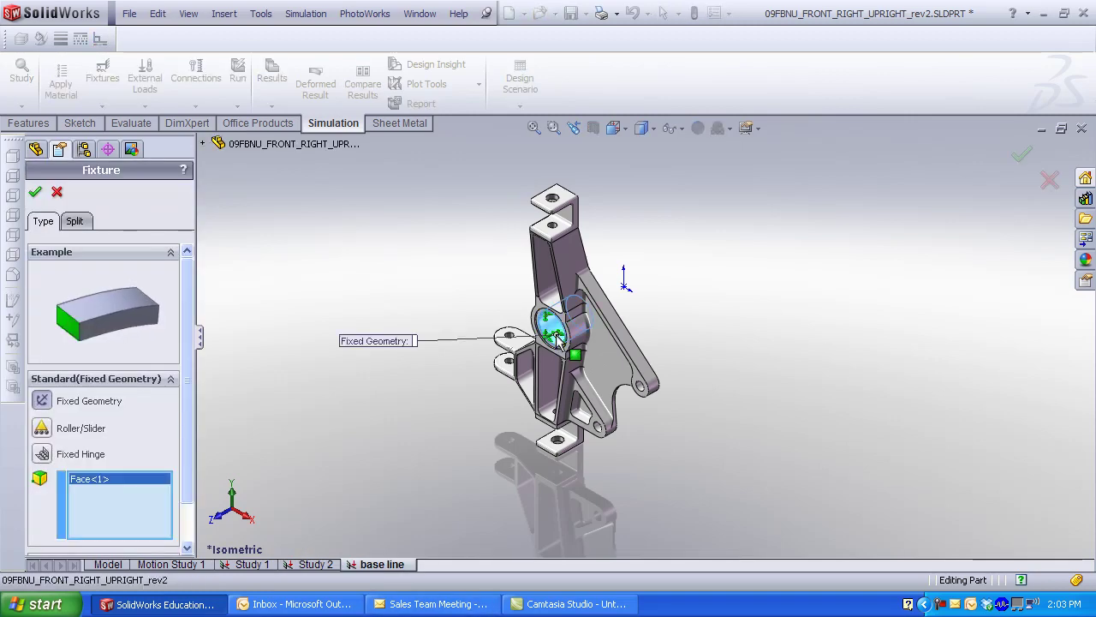
scroll(556, 338, "down", 5)
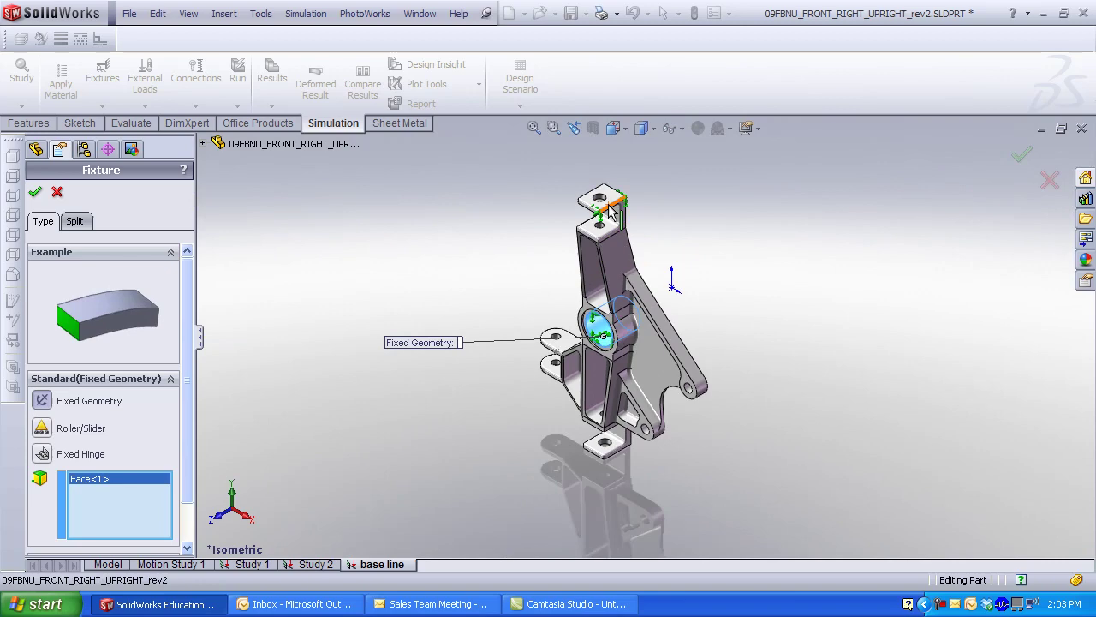
scroll(609, 215, "down", 4)
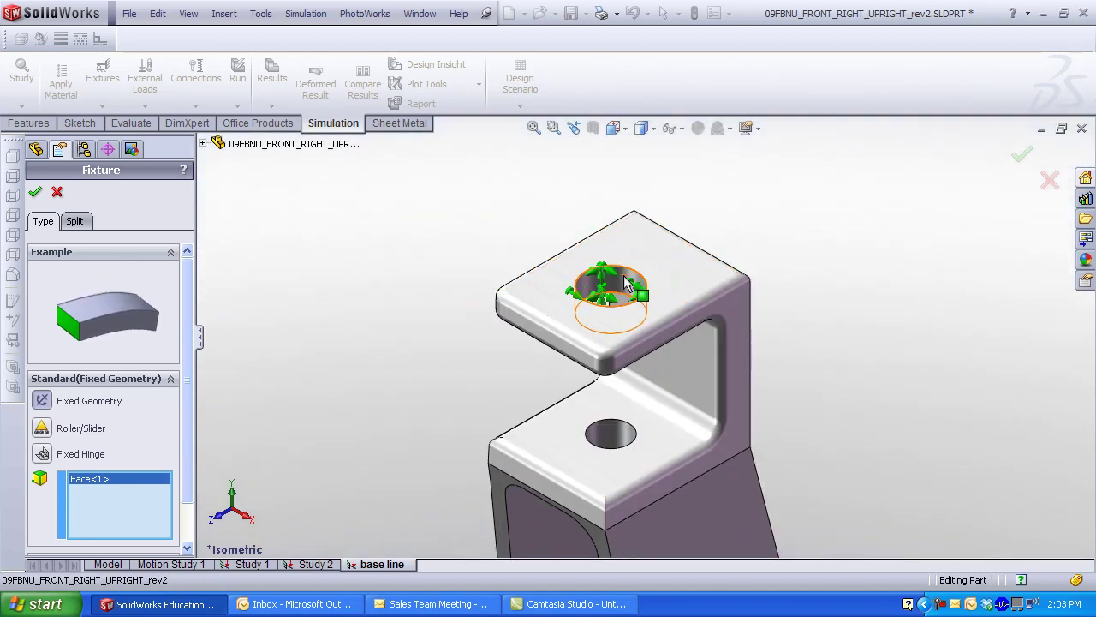
left_click(626, 291)
scroll(617, 411, "up", 3)
left_click(615, 436)
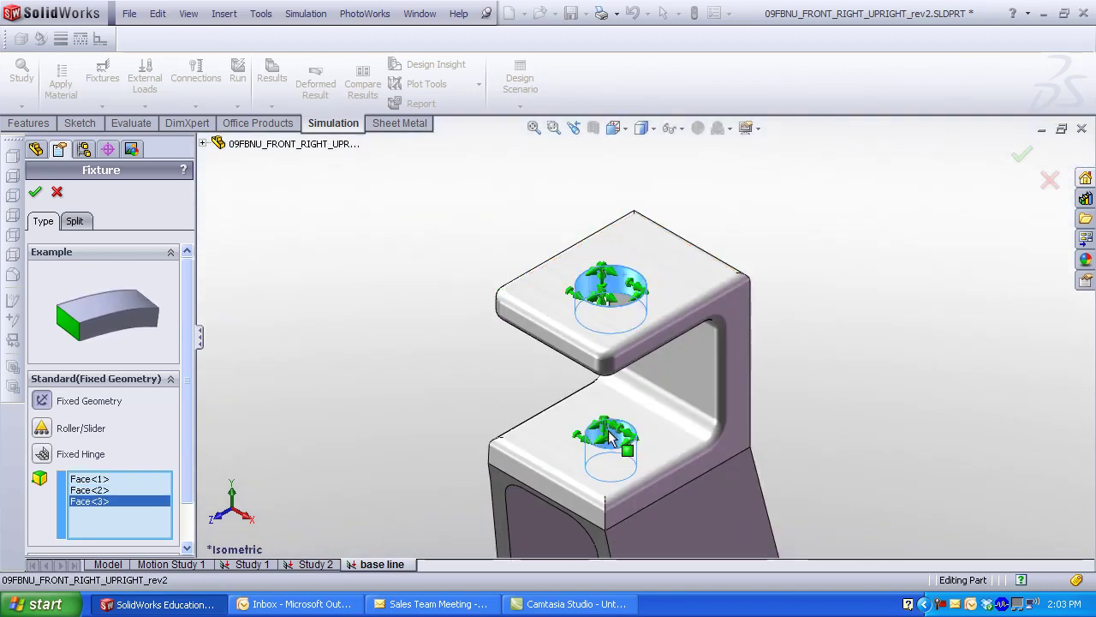
scroll(611, 417, "up", 2)
scroll(611, 417, "up", 4)
left_click(631, 374)
scroll(600, 360, "down", 5)
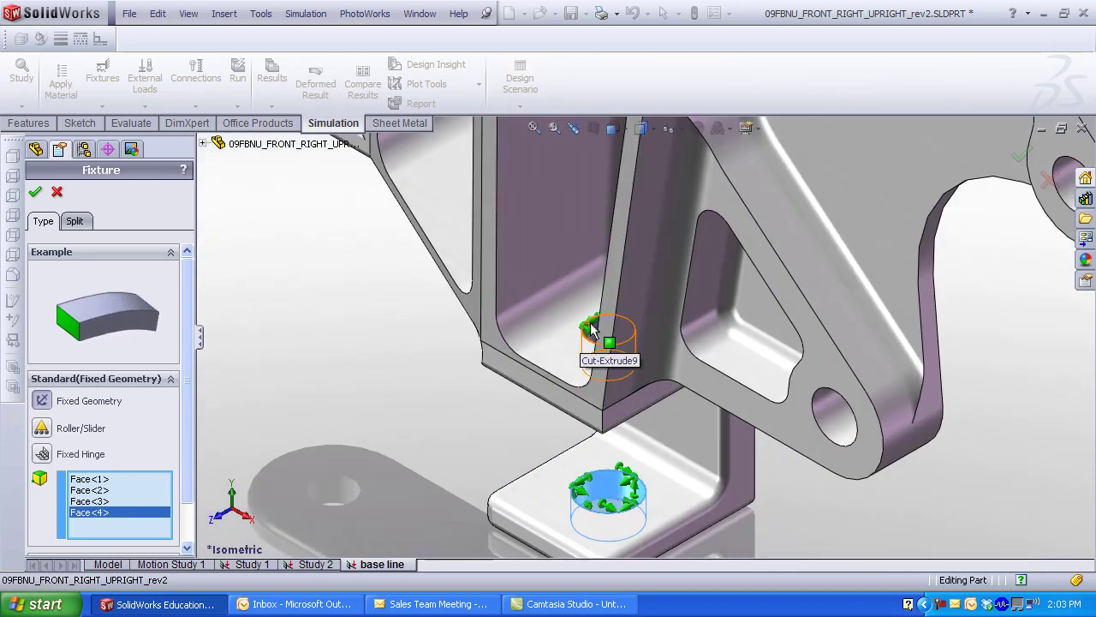
Add the hidden hole face via Select Other and confirm the fixed-geometry restraint
right_click(593, 329)
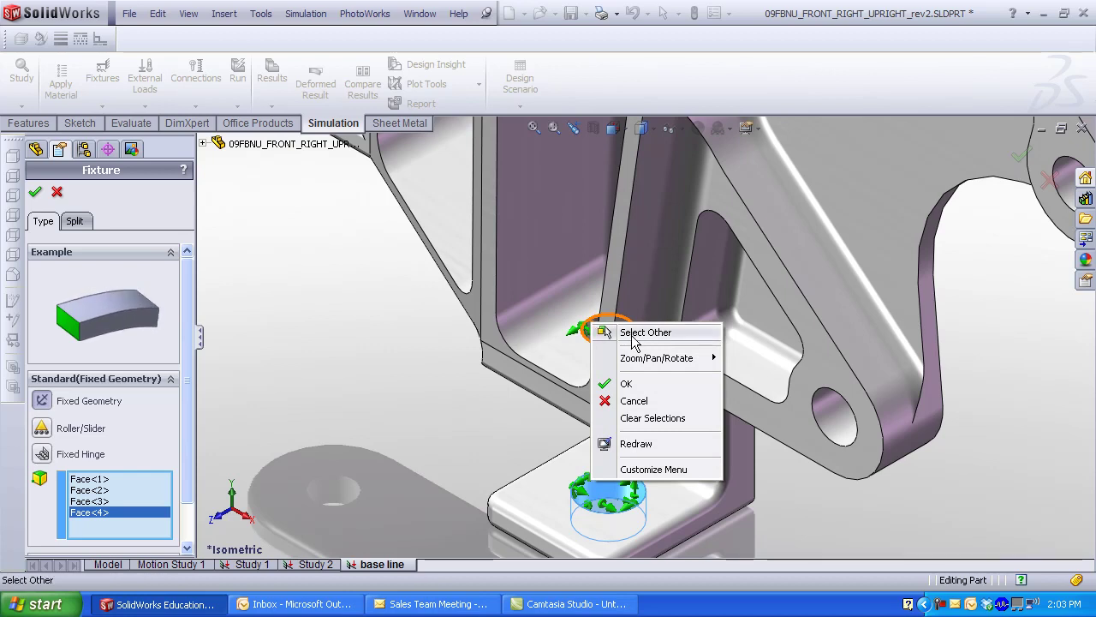
left_click(585, 333)
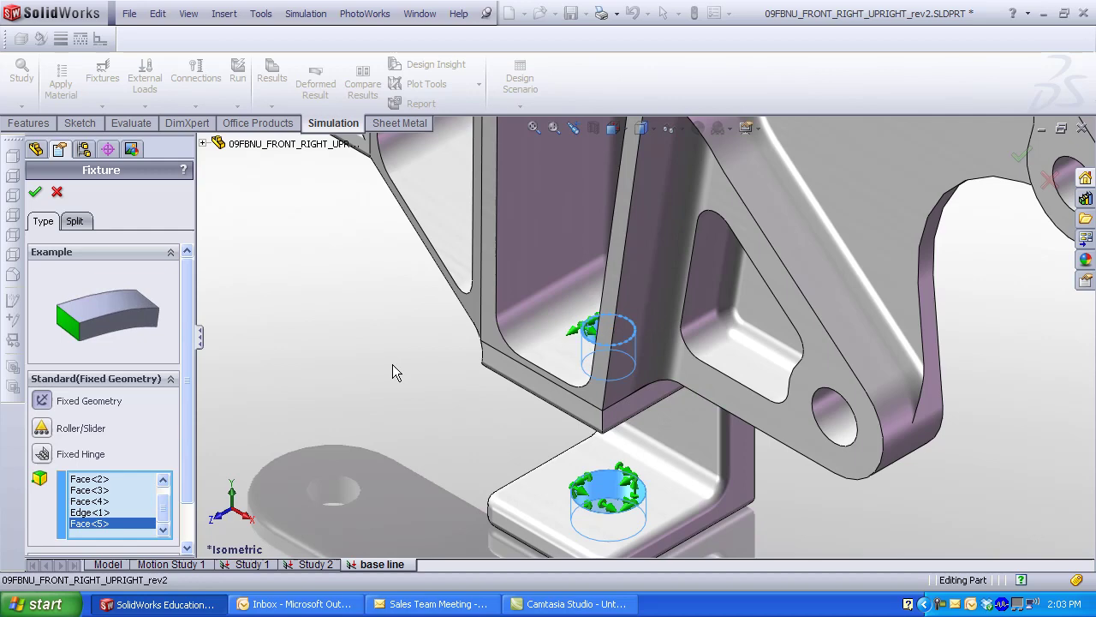
key("Left")
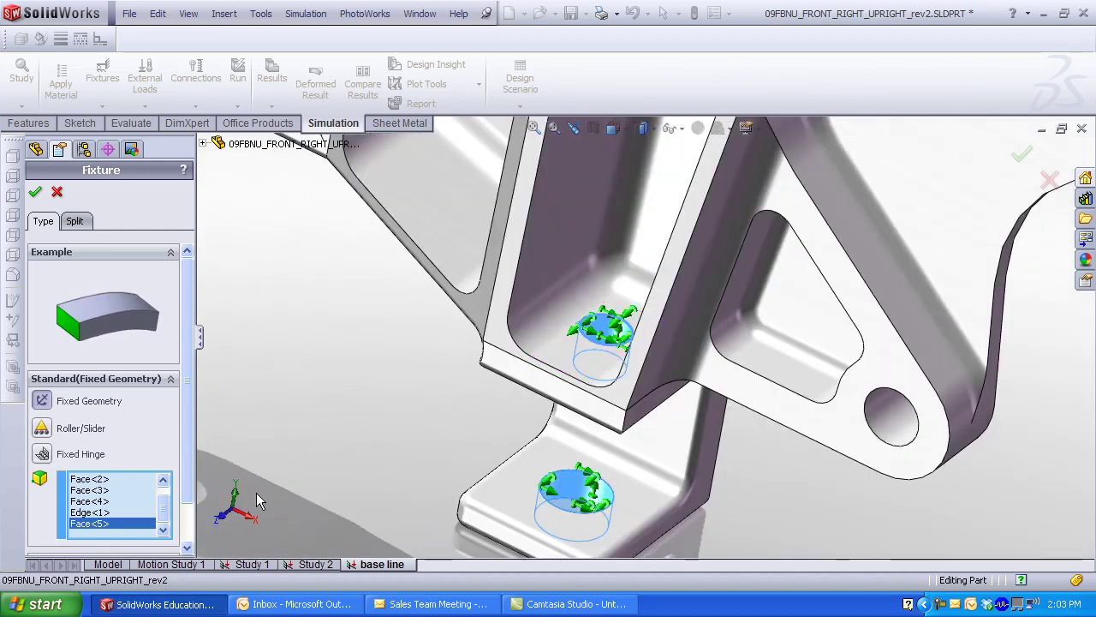
key("Return")
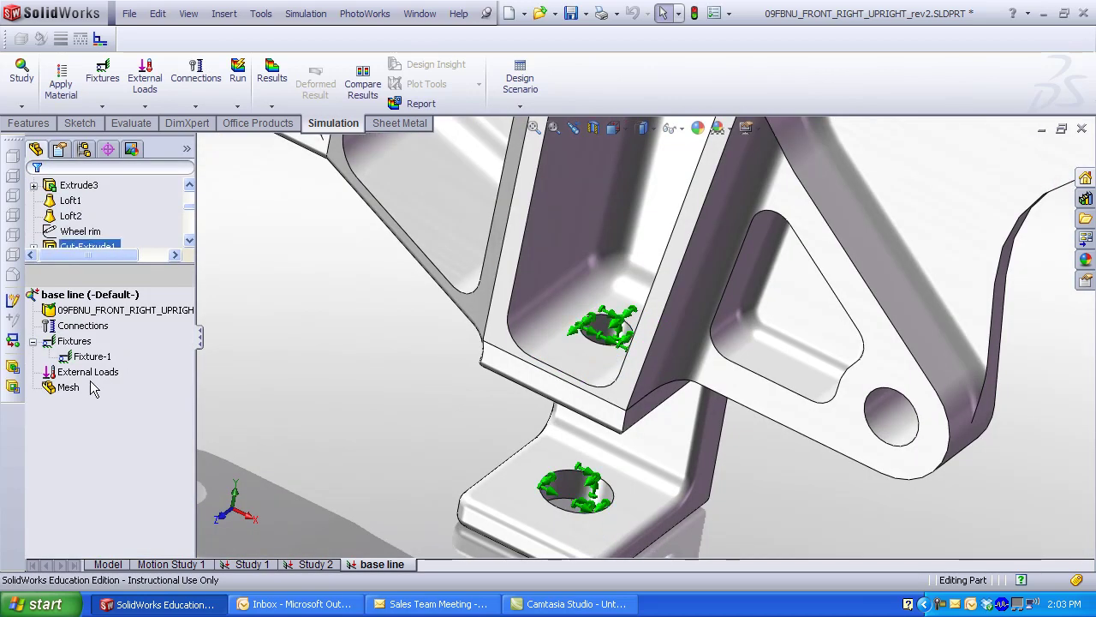
right_click(90, 372)
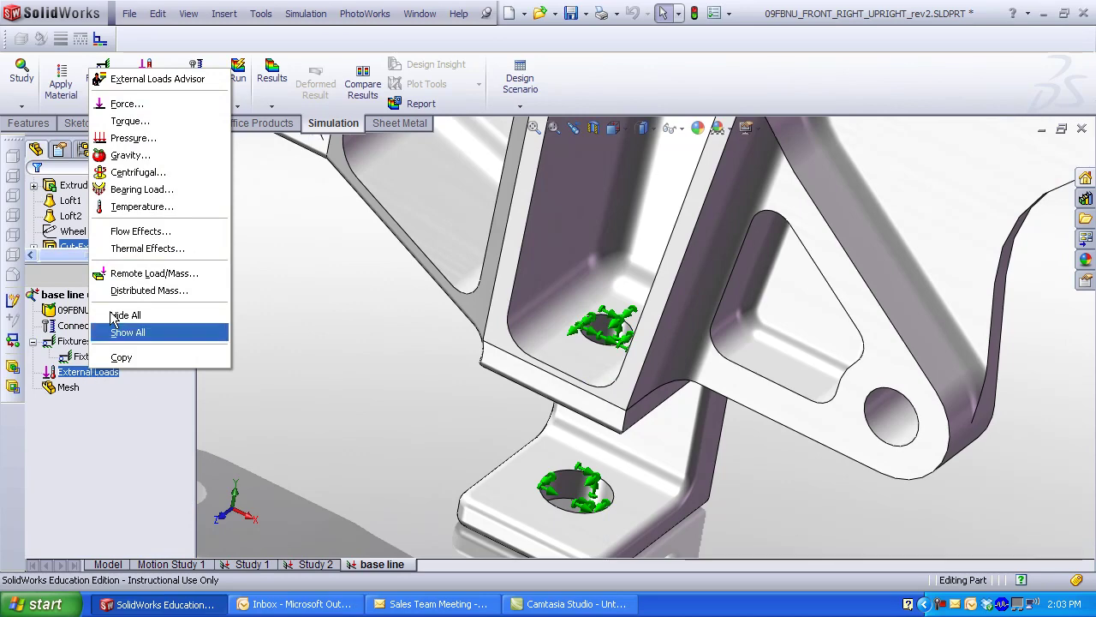
Start a torque load on the lower and upper arm hole faces
left_click(133, 125)
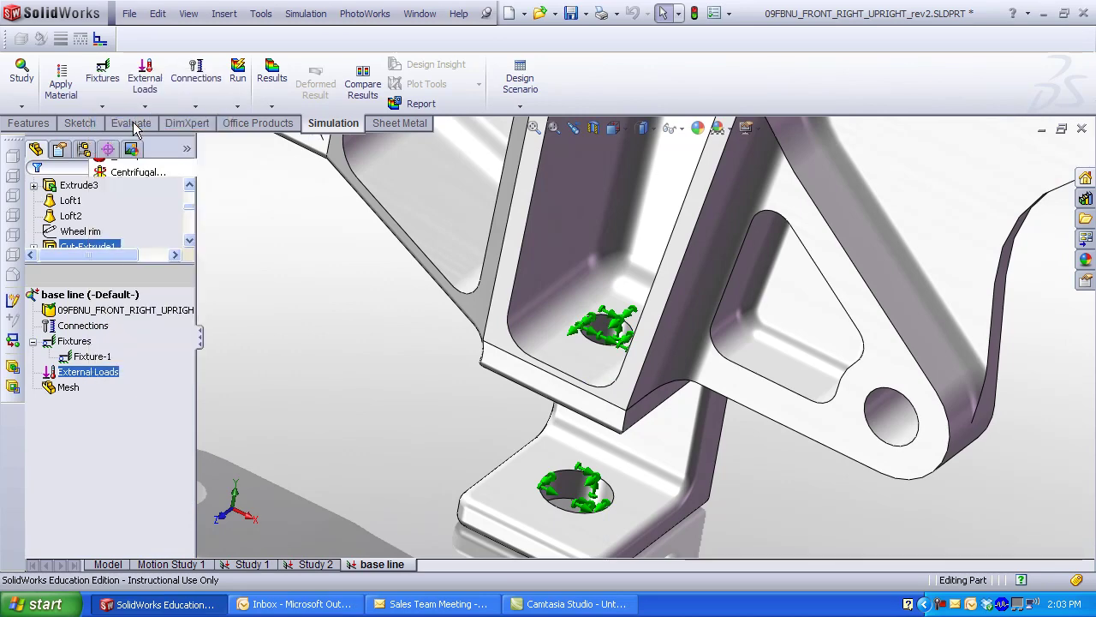
left_click(895, 419)
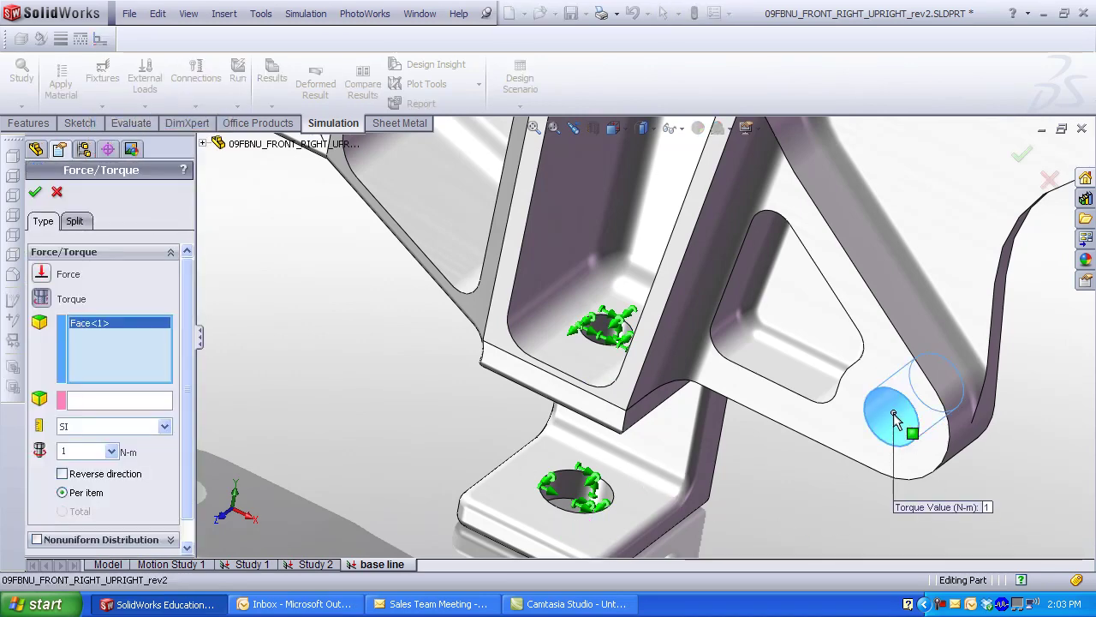
scroll(894, 413, "up", 5)
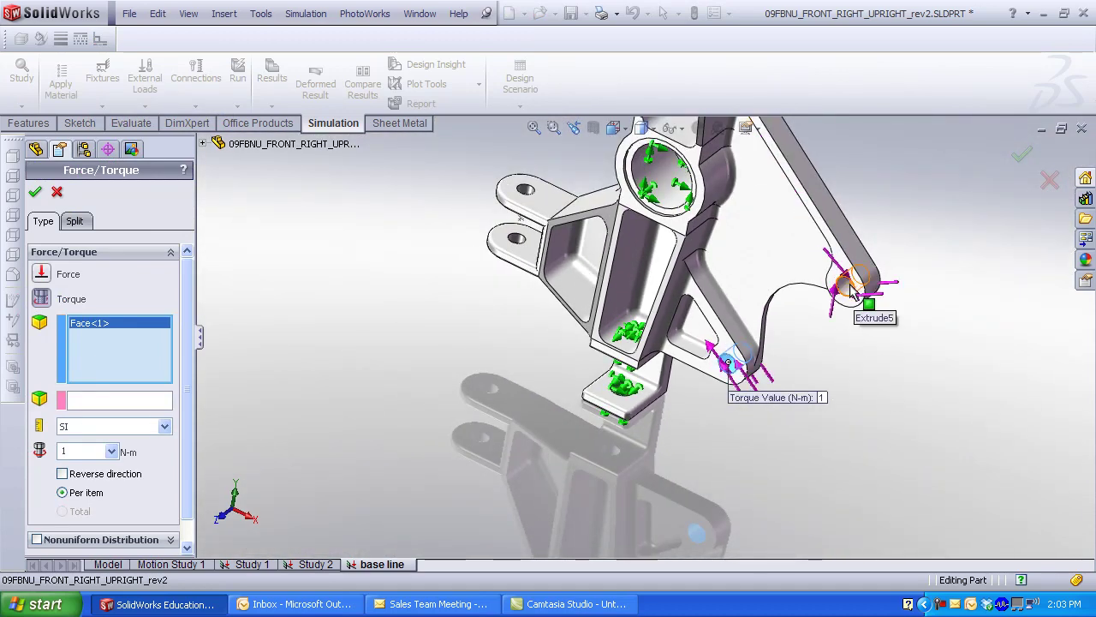
left_click(850, 290)
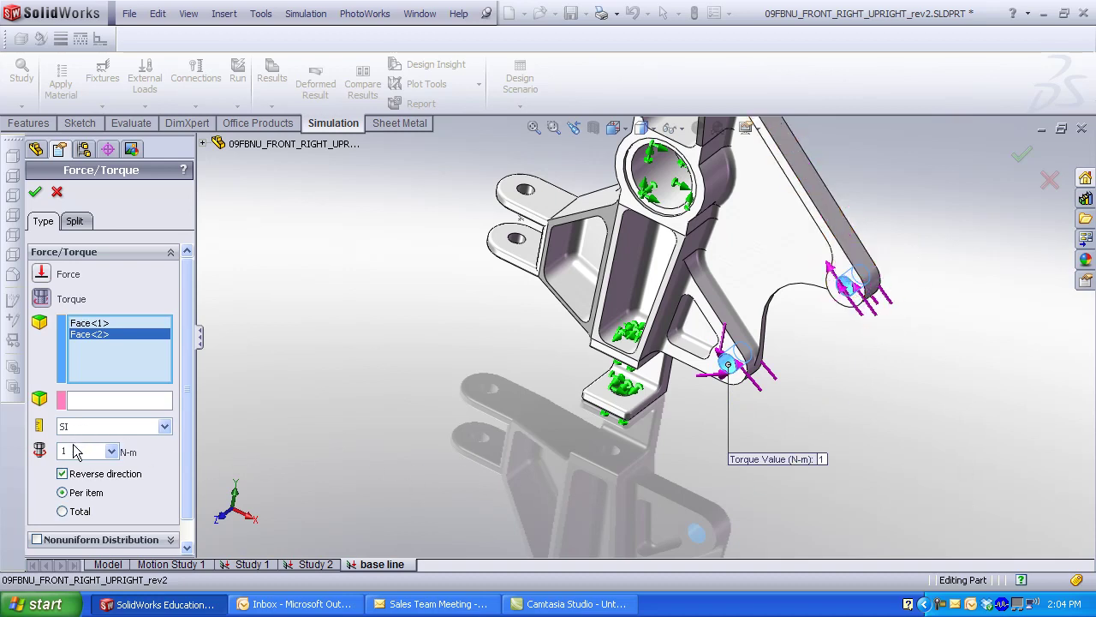
Set the torque to 50000 lb-in (English IPS) about the central bore axis, Reverse direction unchecked
left_click(165, 427)
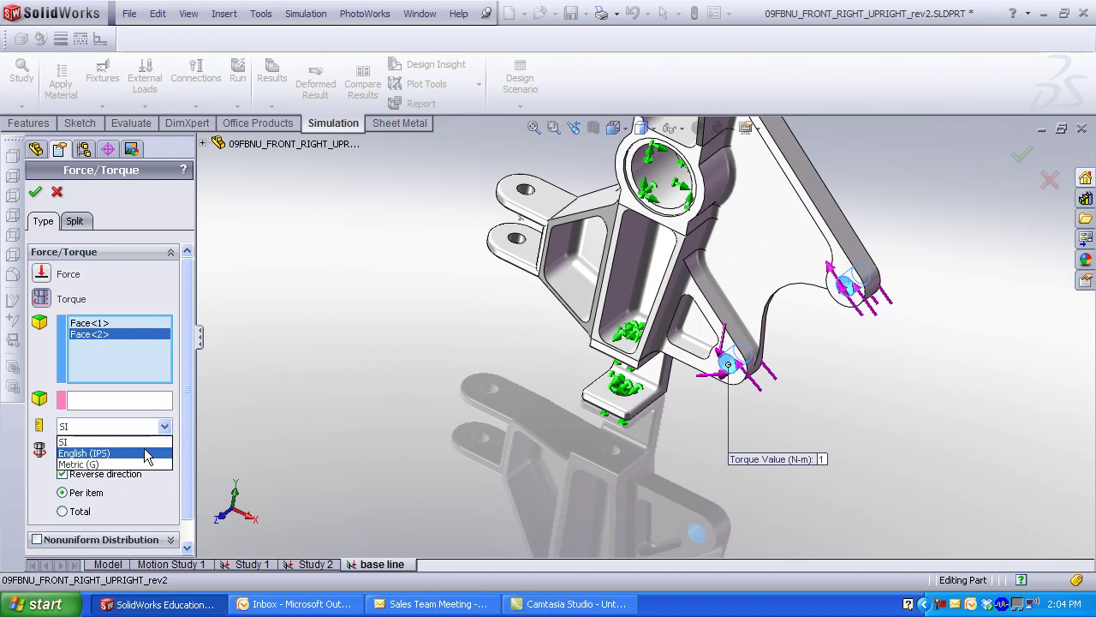
left_click(147, 454)
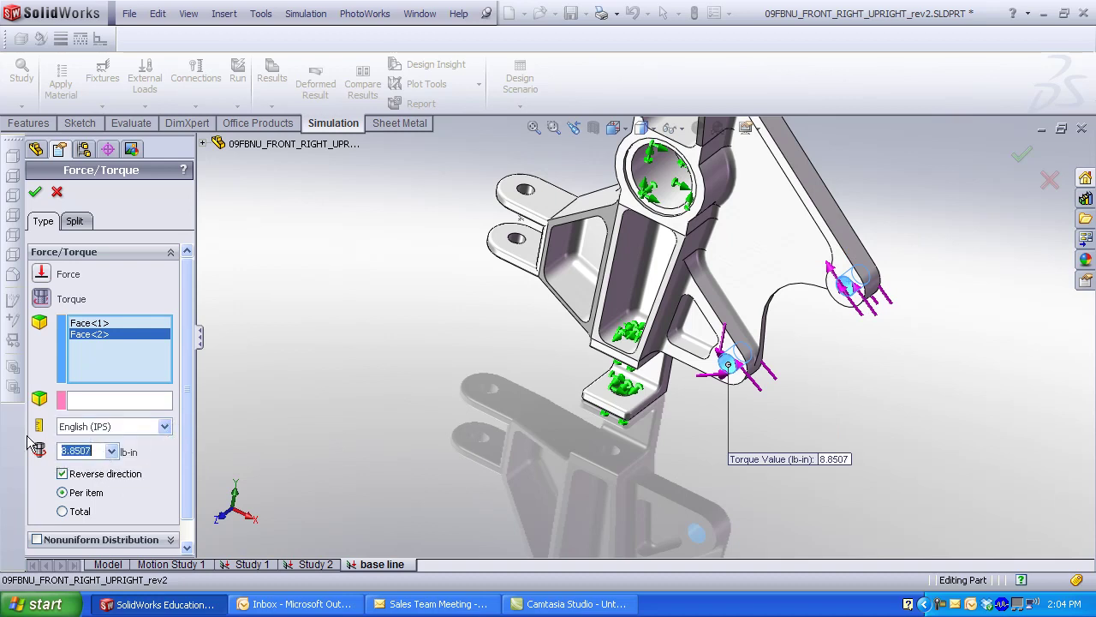
type("50")
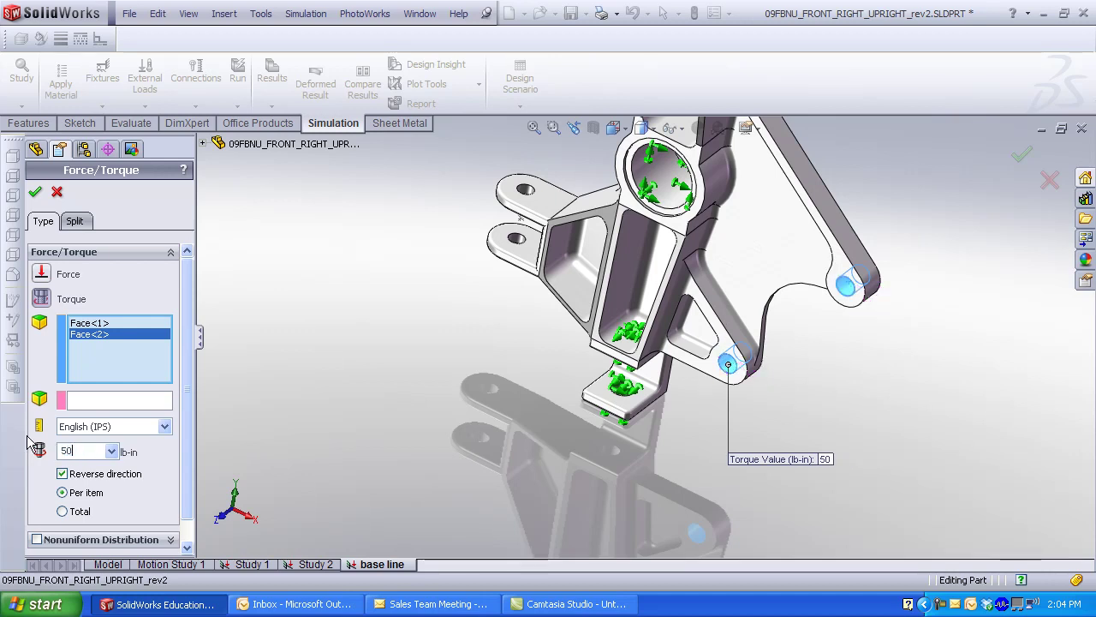
type("000")
left_click(97, 402)
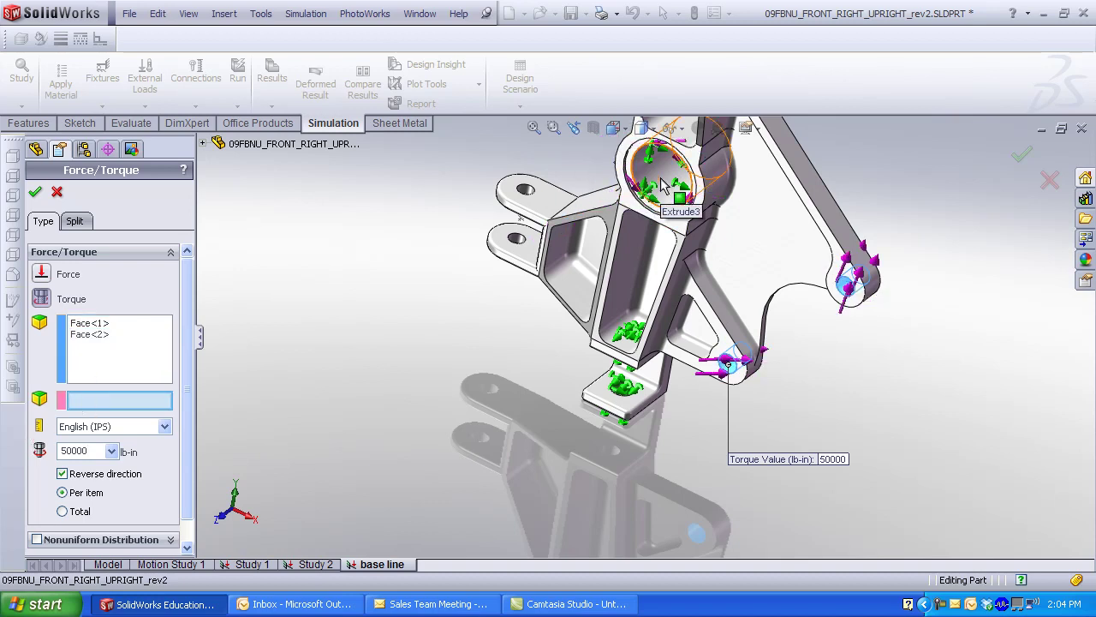
left_click(661, 181)
left_click(61, 473)
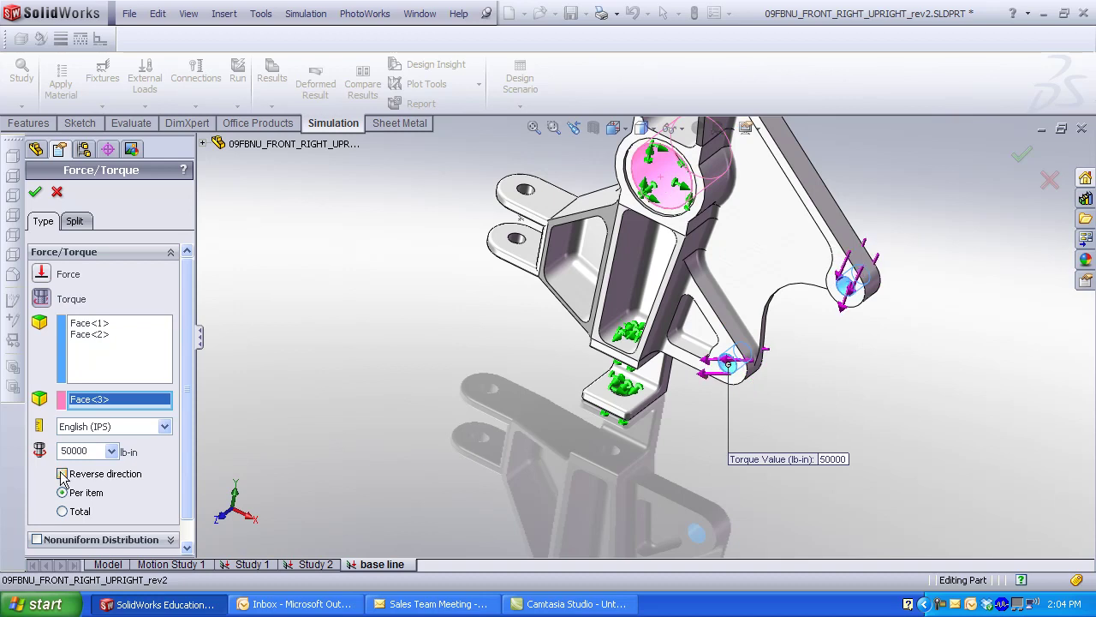
left_click(36, 194)
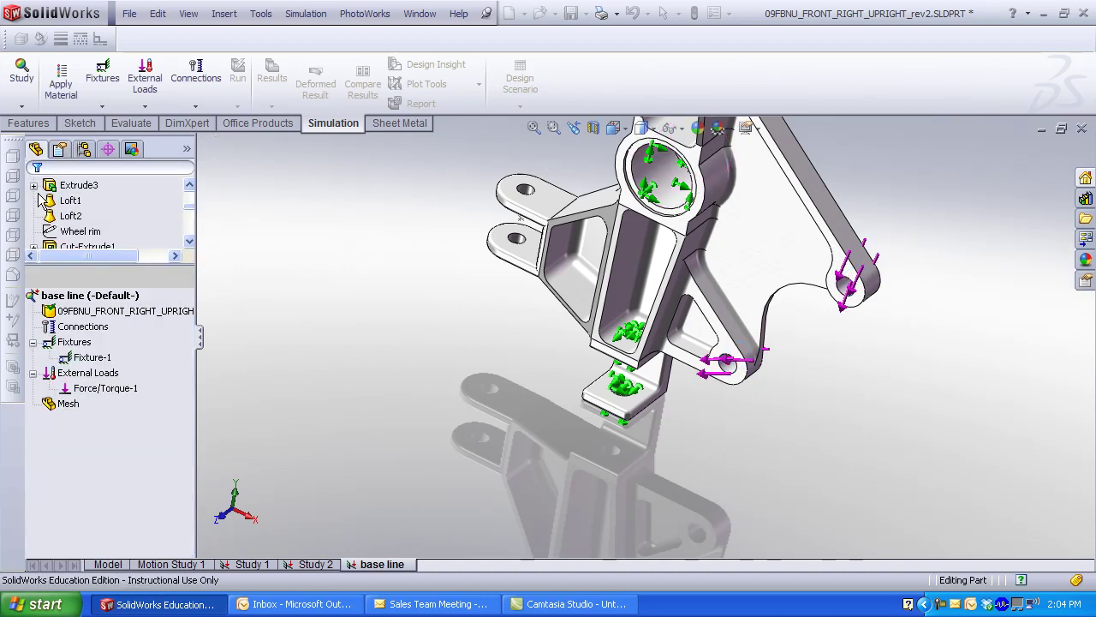
Mesh and run the base line study, declining the large-displacement solution
left_click(70, 216)
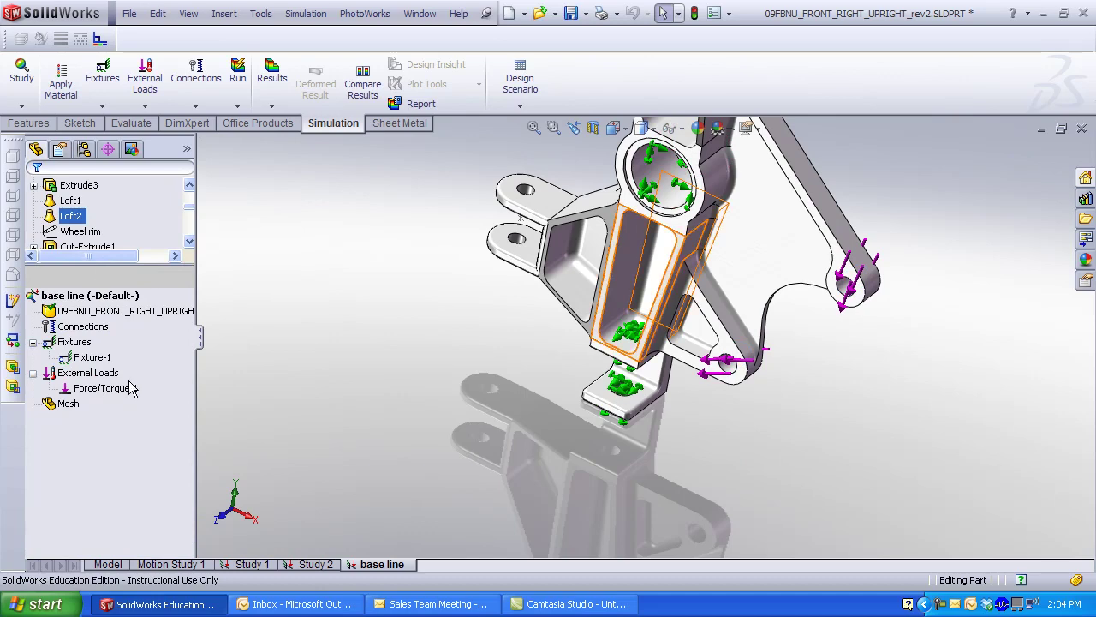
right_click(51, 405)
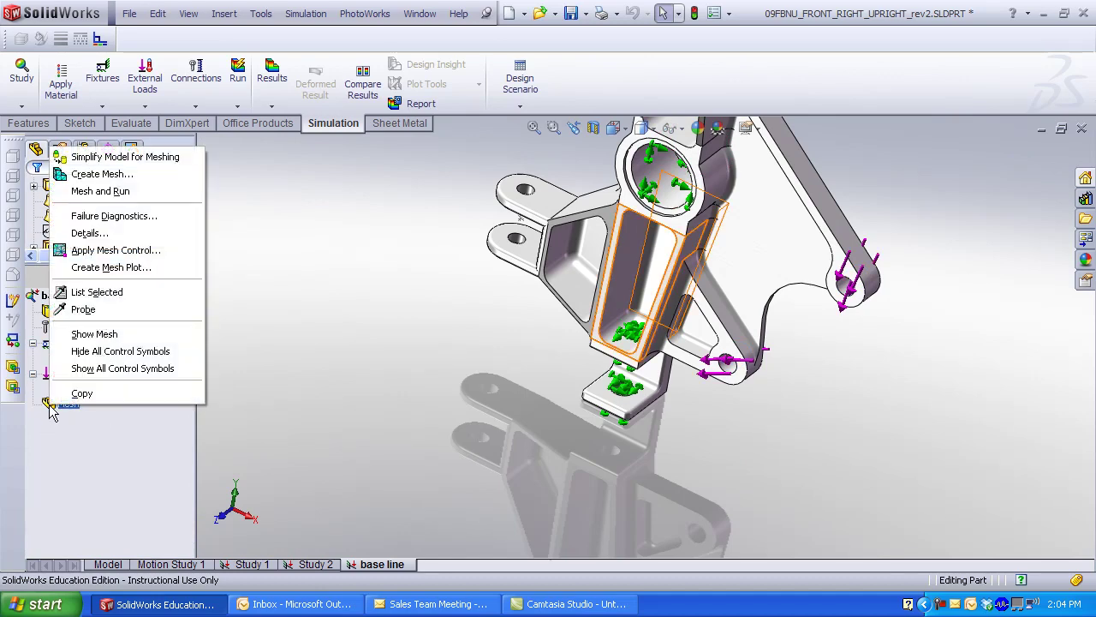
left_click(122, 192)
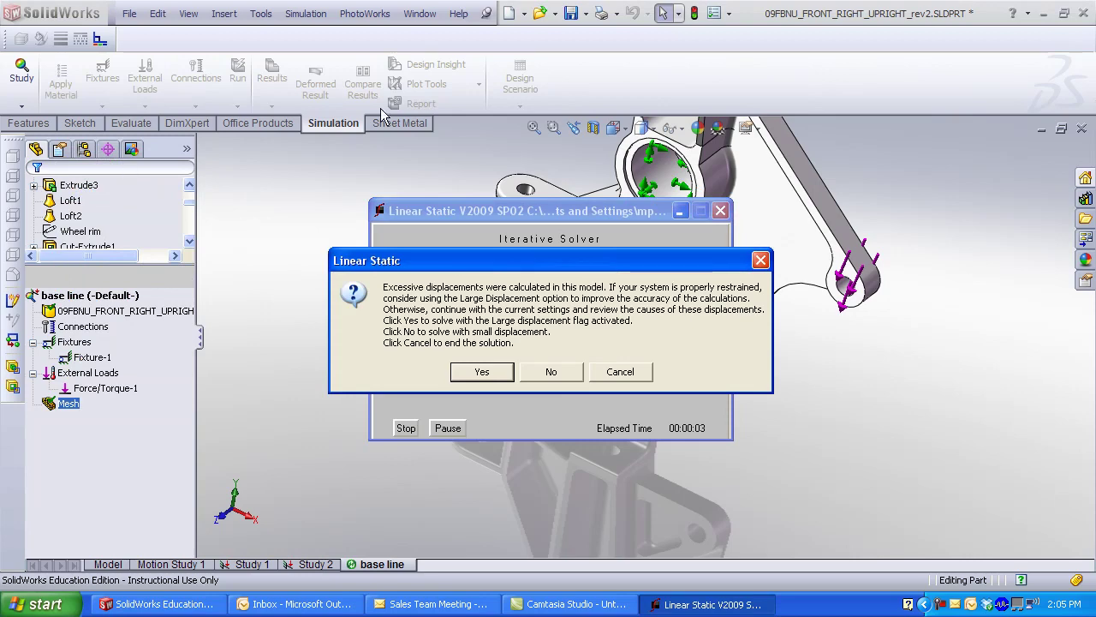
left_click(553, 372)
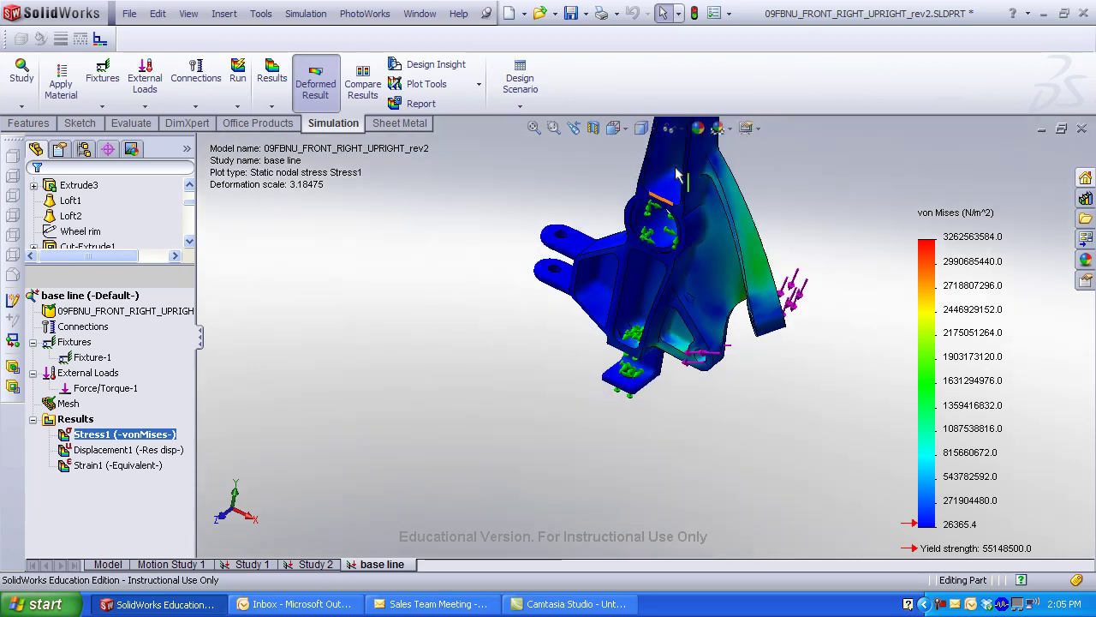
Rotate and zoom the von Mises stress plot, then display the Displacement1 plot
middle_click_drag(678, 175, 745, 167)
scroll(730, 187, "down", 3)
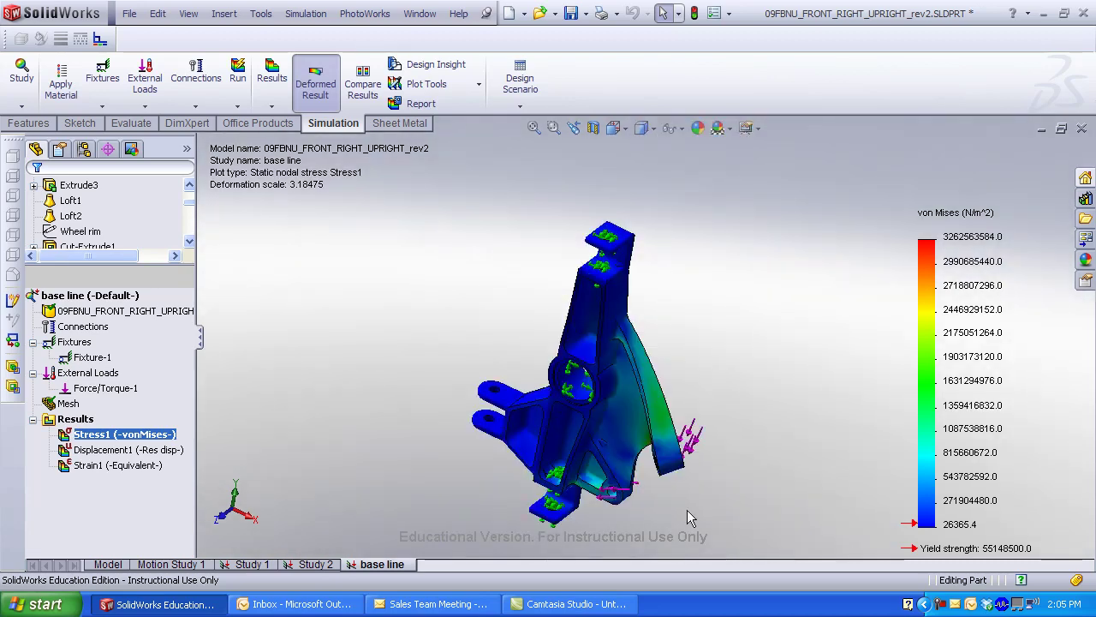
scroll(687, 509, "down", 3)
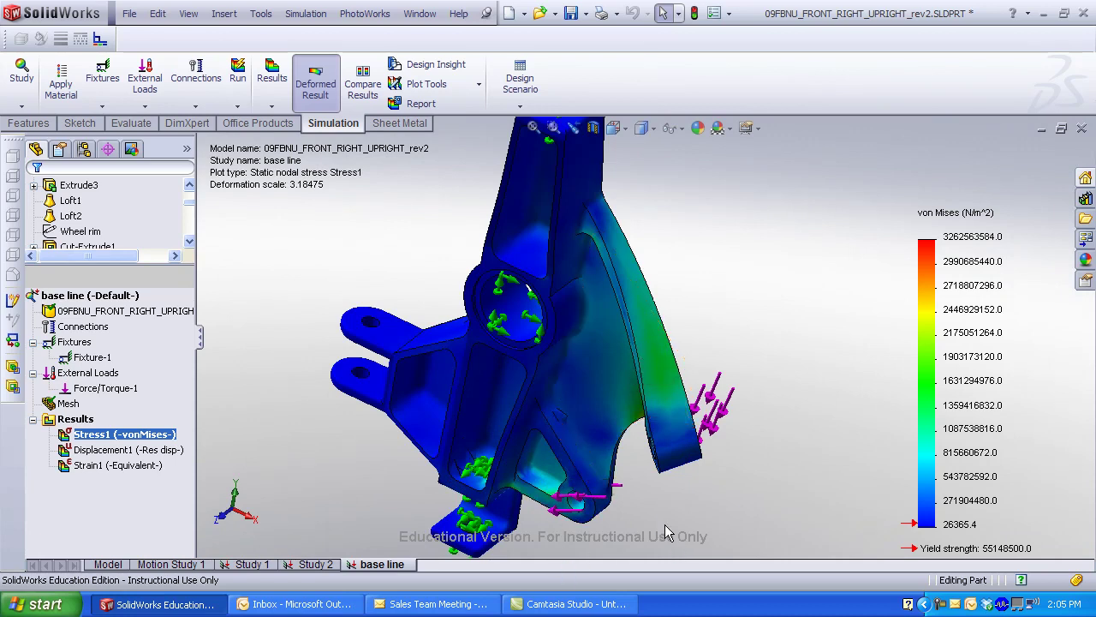
double_click(107, 450)
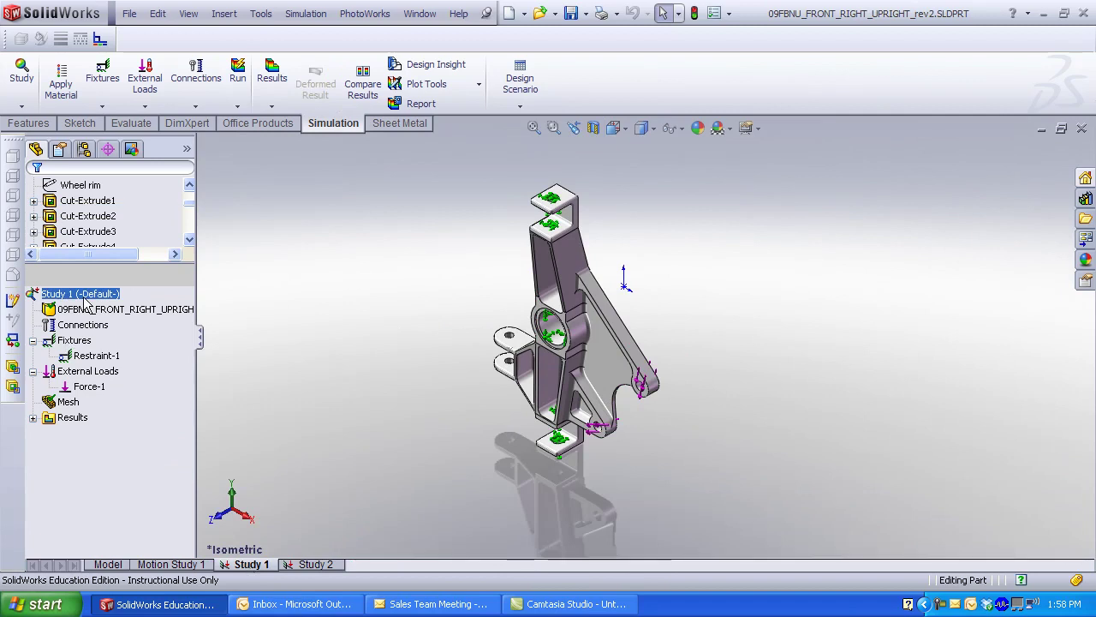
left_click_drag(94, 261, 93, 365)
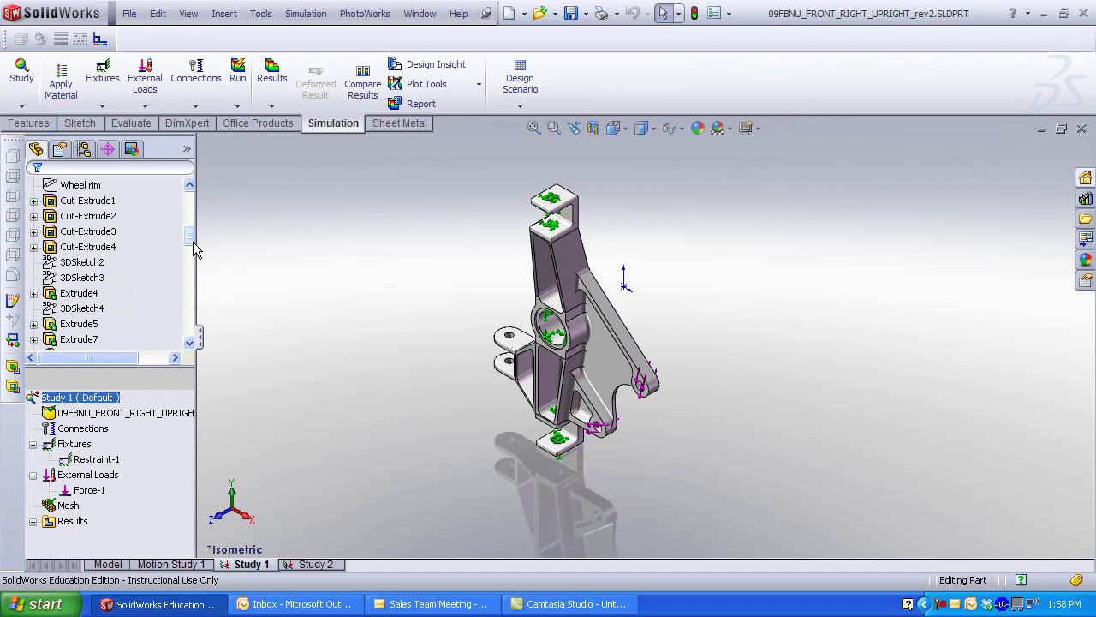
mouse_move(190, 236)
left_mouse_down()
mouse_move(198, 216)
mouse_move(142, 369)
mouse_move(137, 296)
mouse_move(130, 306)
left_mouse_up()
left_click(76, 359)
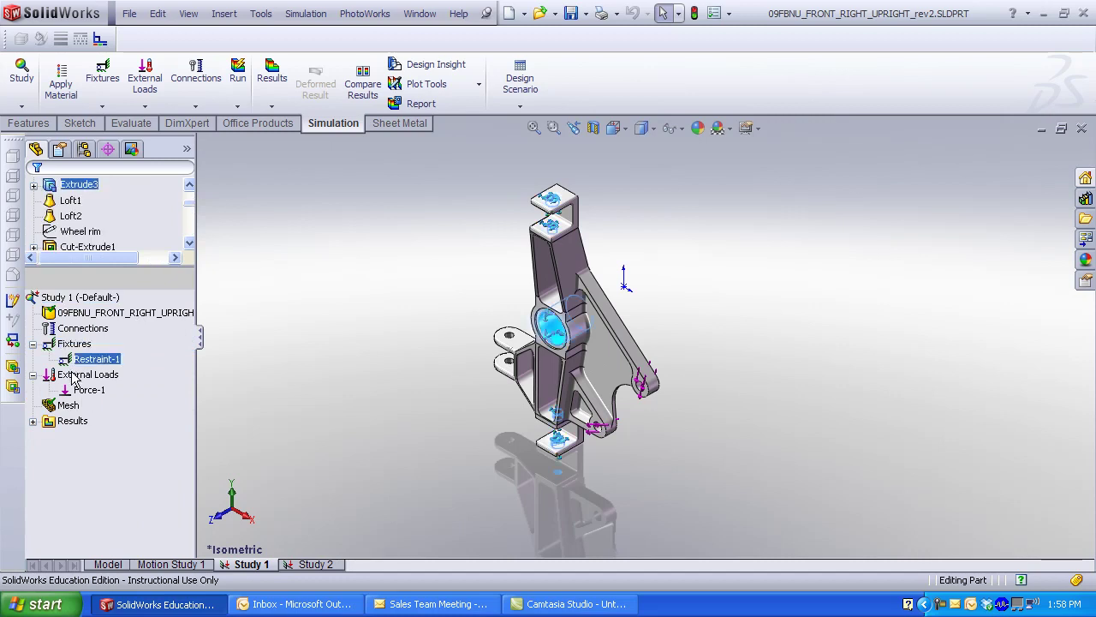
left_click(76, 375)
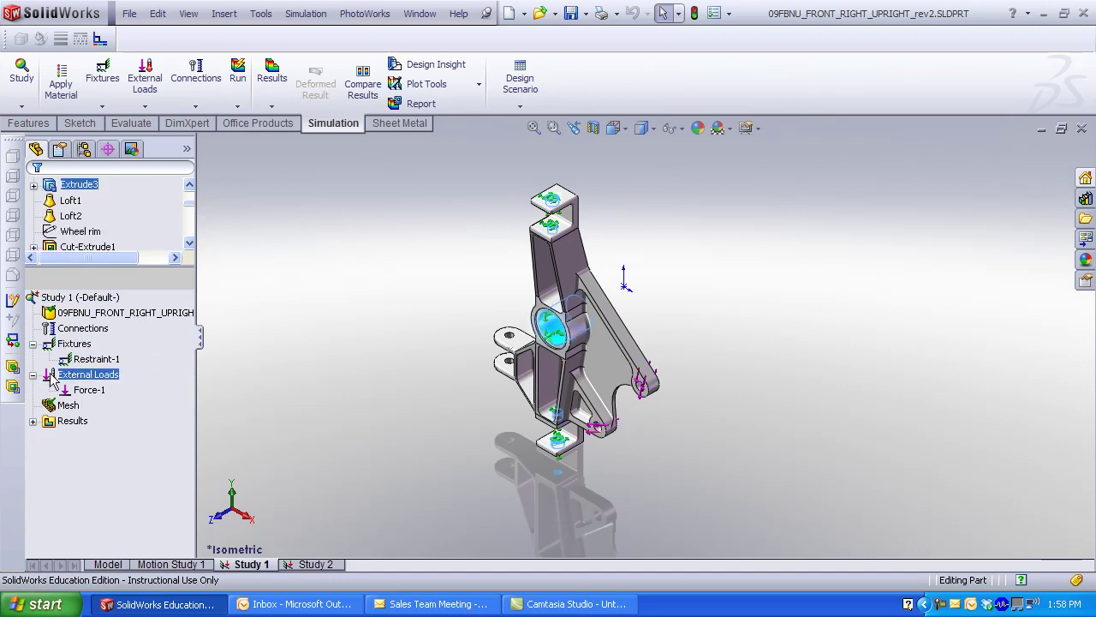
right_click(72, 297)
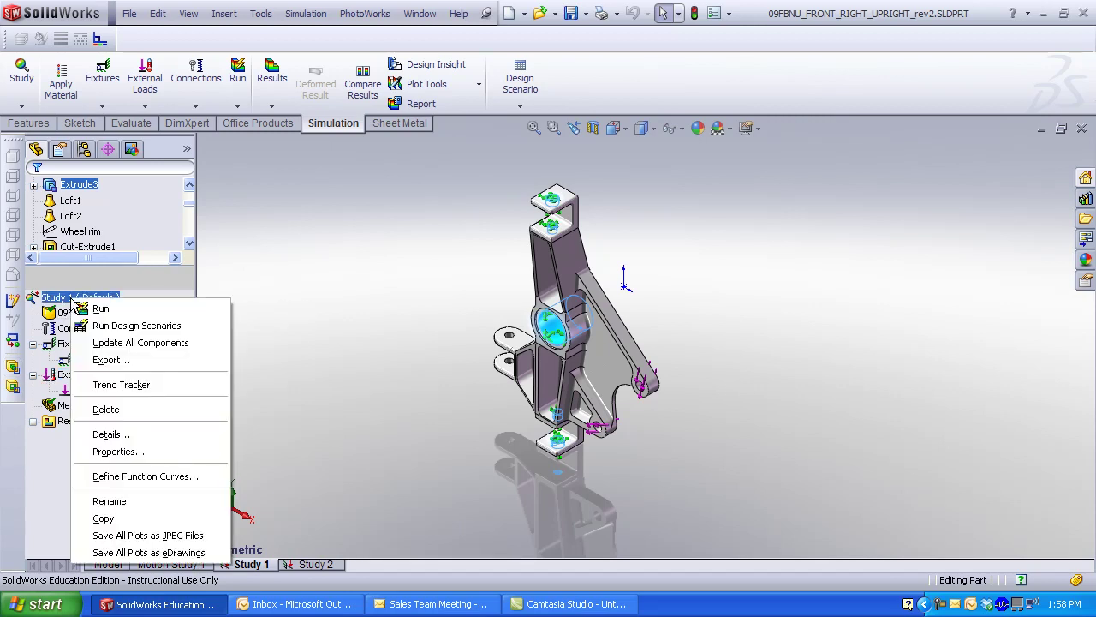
right_click(68, 313)
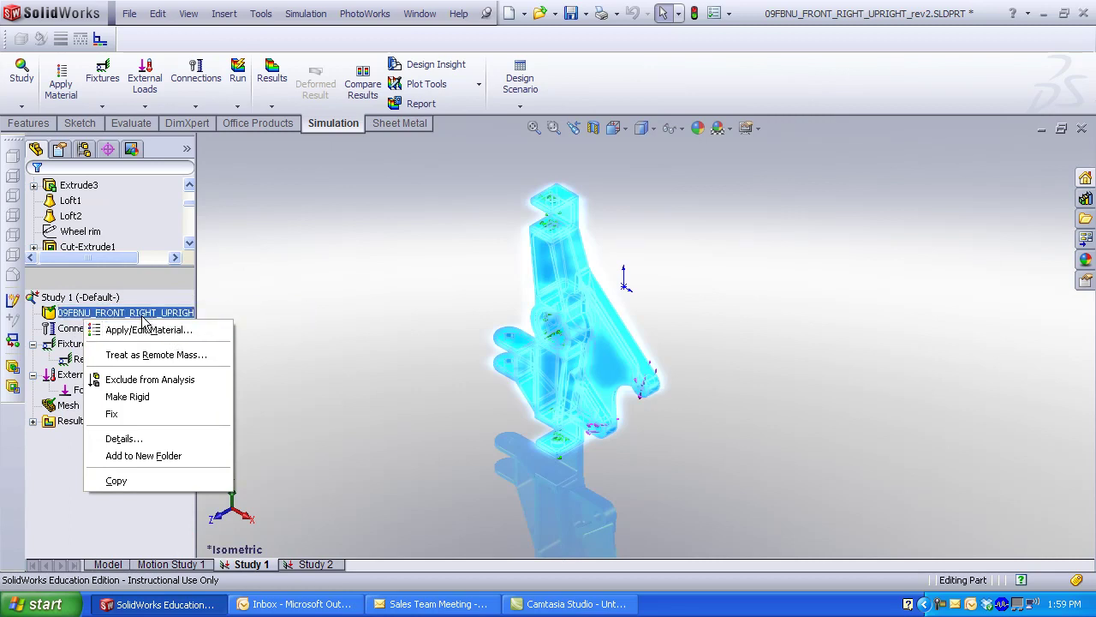
right_click(112, 314)
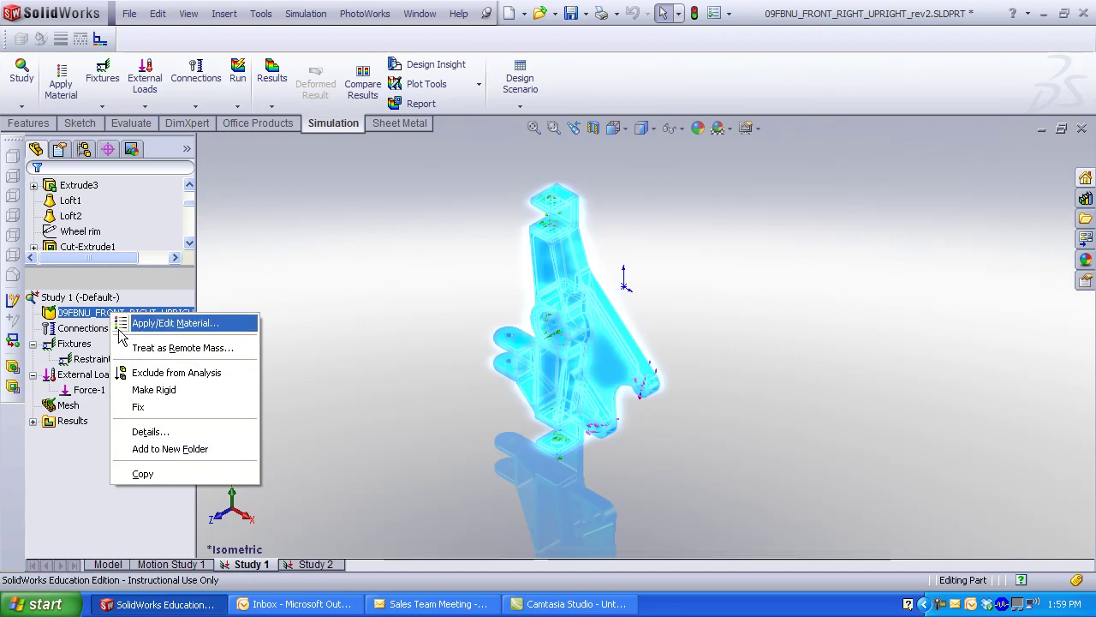
left_click(309, 323)
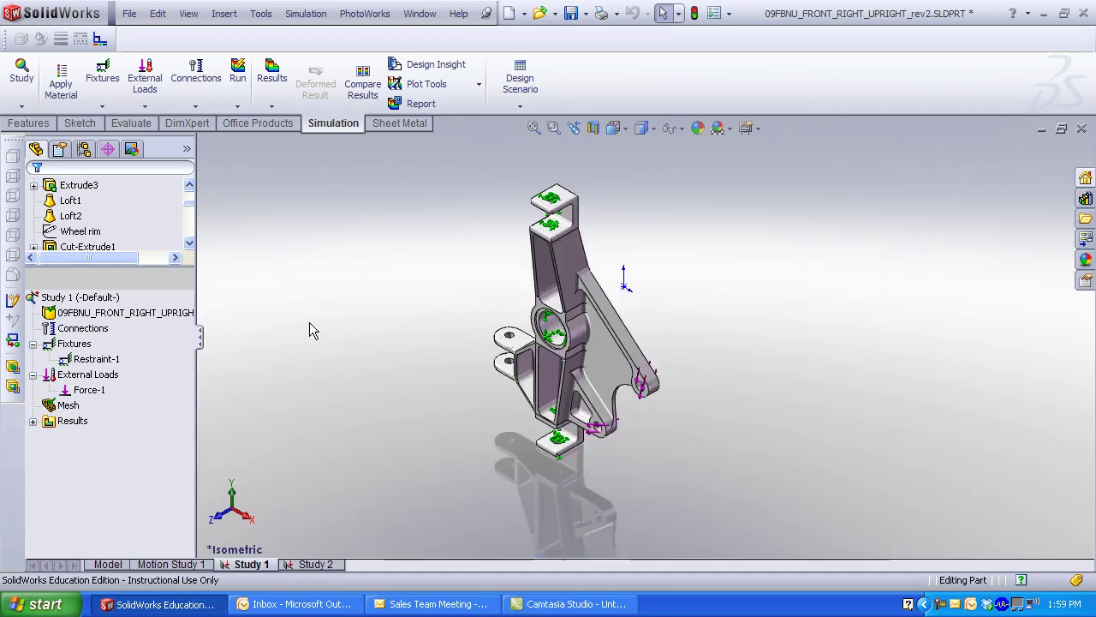
Review Study 1's five-face fixture and keep Force-1 as a 96456 lb-in torque
left_click(59, 329)
right_click(59, 329)
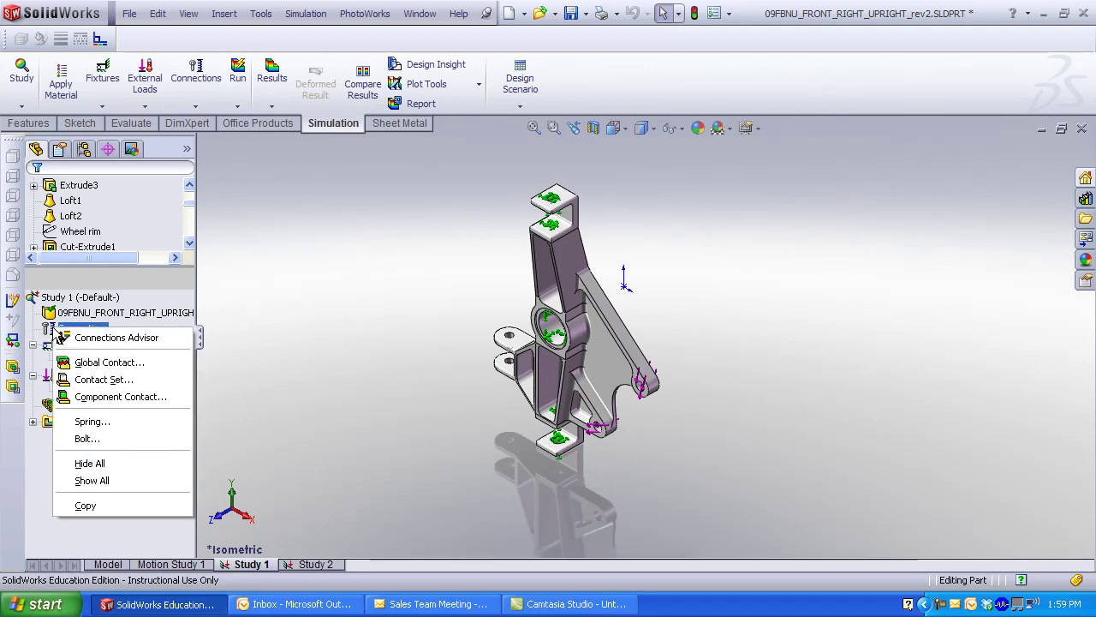
double_click(68, 359)
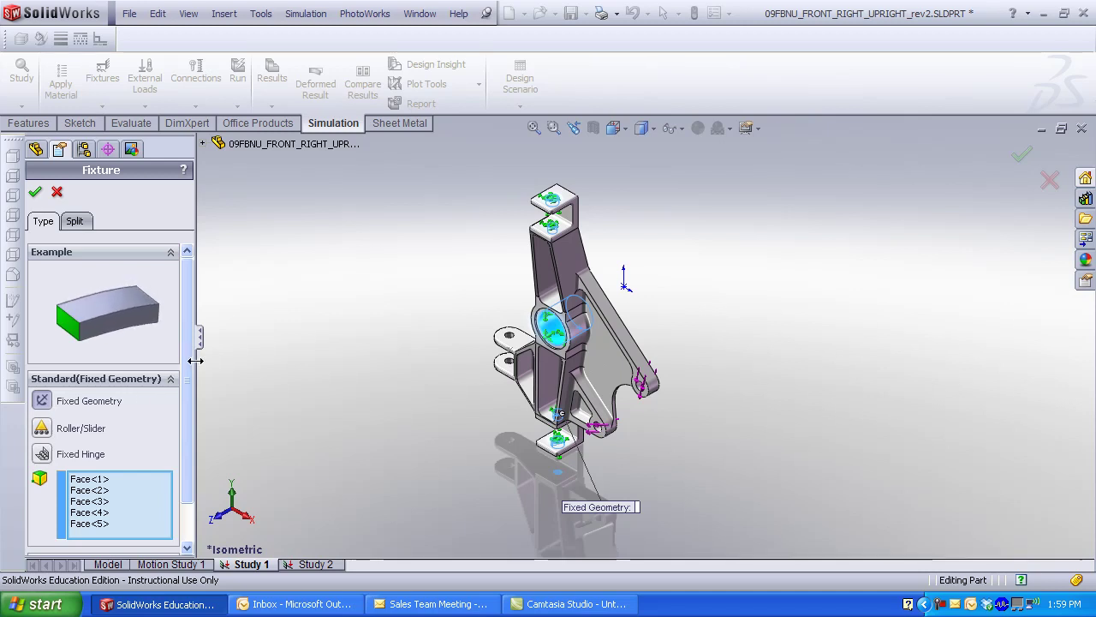
scroll(185, 337, "down", 2)
scroll(185, 337, "up", 2)
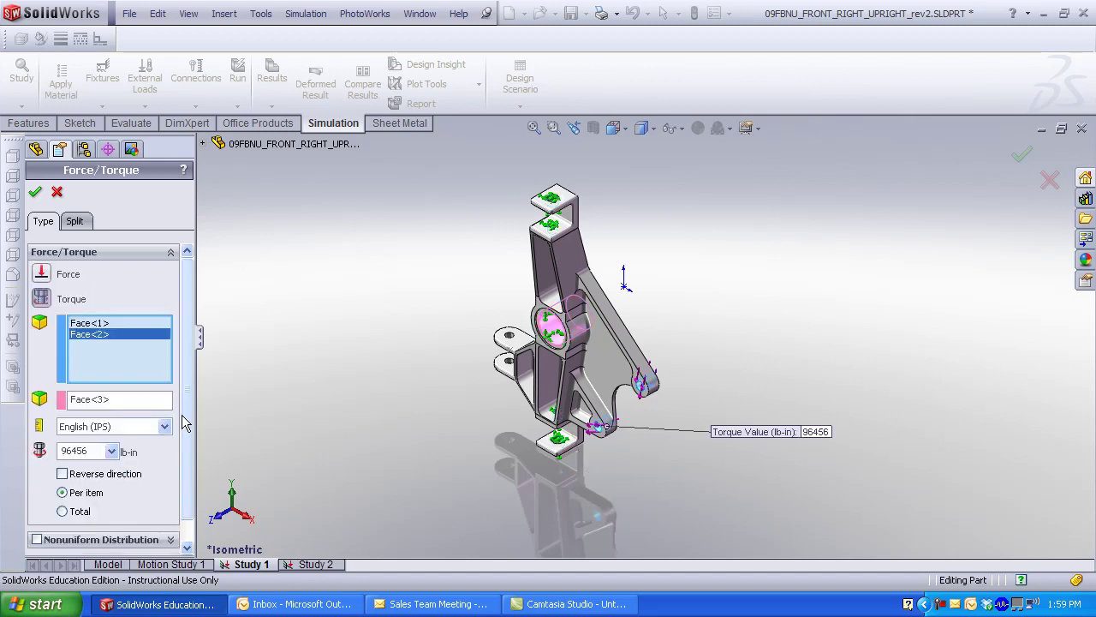
scroll(185, 424, "down", 1)
scroll(192, 462, "up", 1)
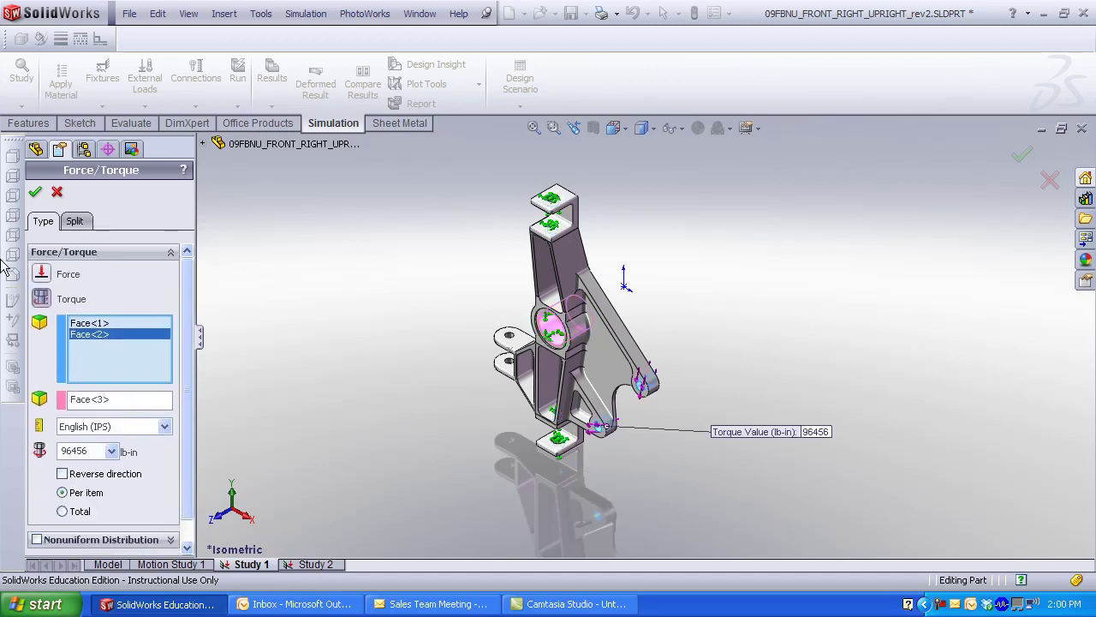
left_click(35, 192)
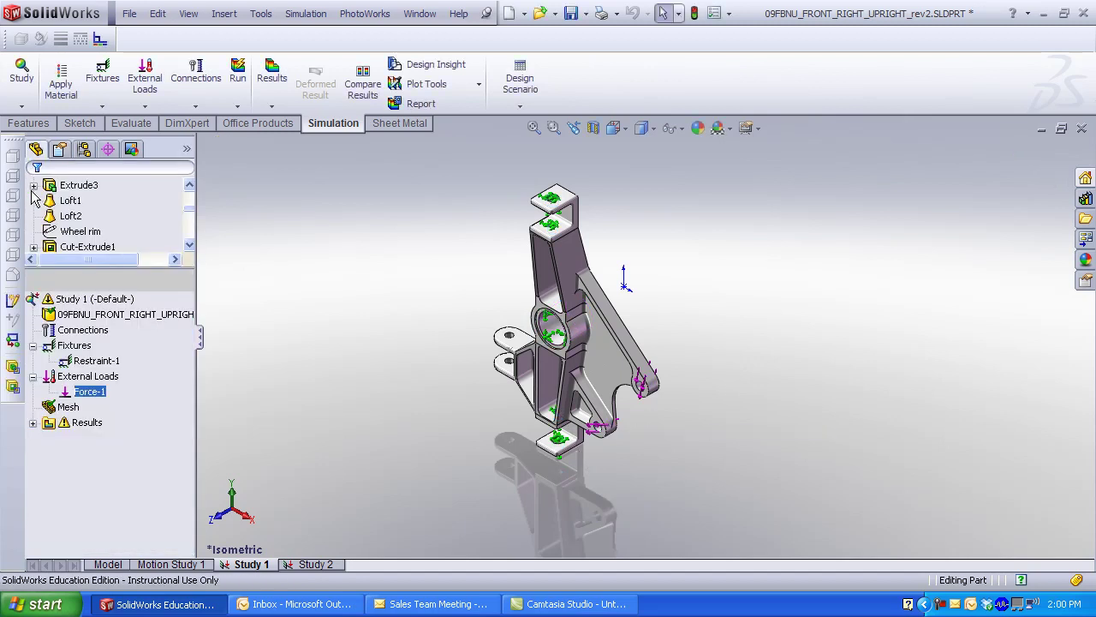
Mesh and run Study 1 without large displacement, then show the equivalent strain plot (peak 5.857e-002)
right_click(65, 409)
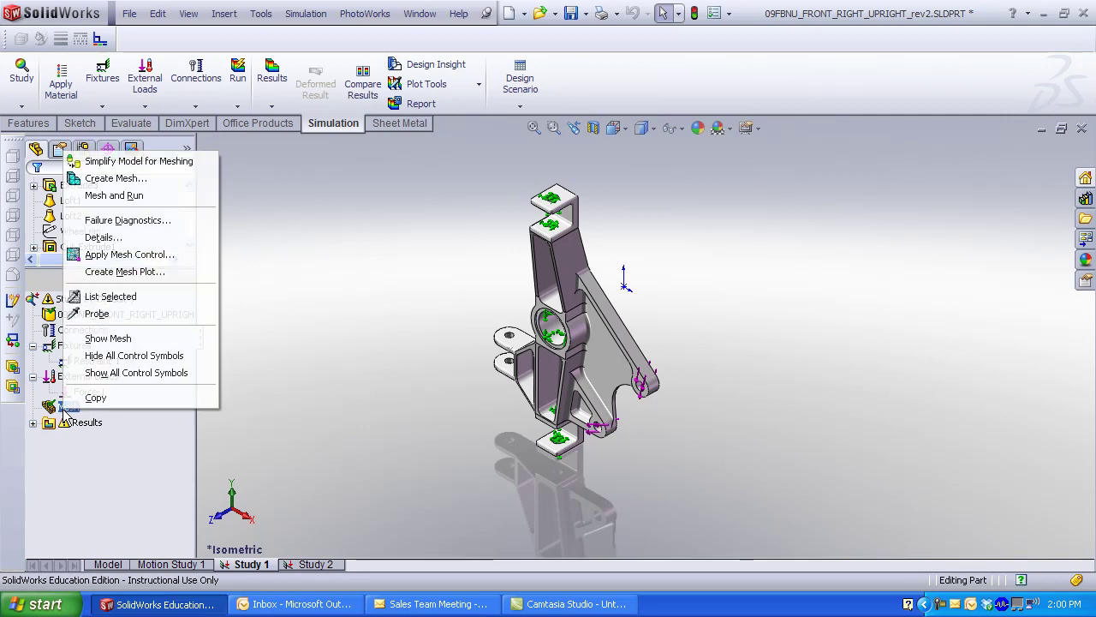
left_click(106, 196)
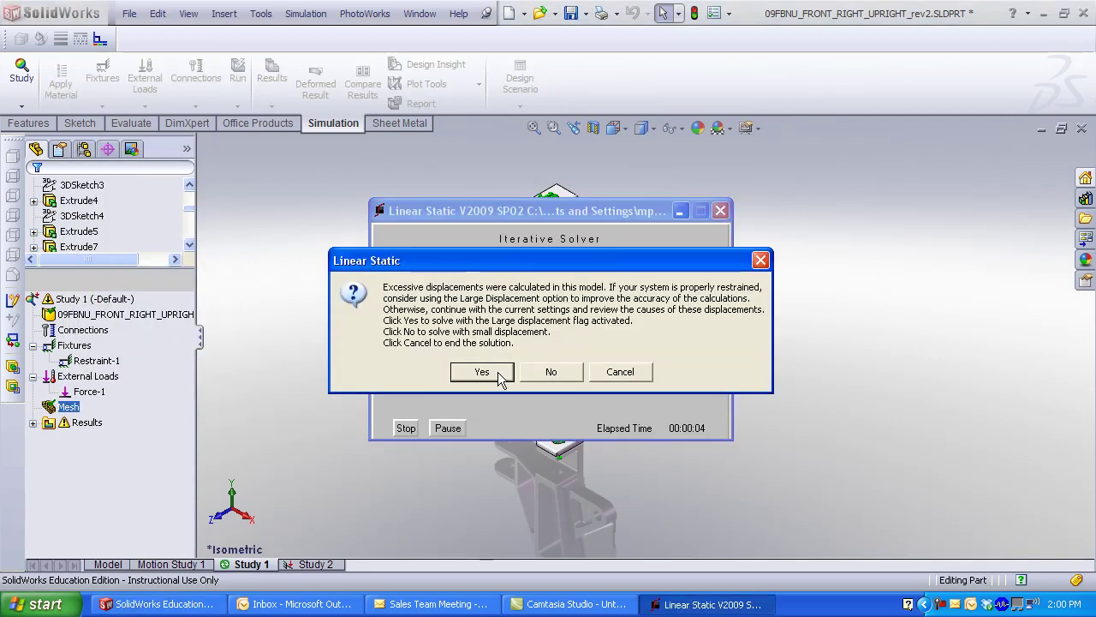
left_click(548, 373)
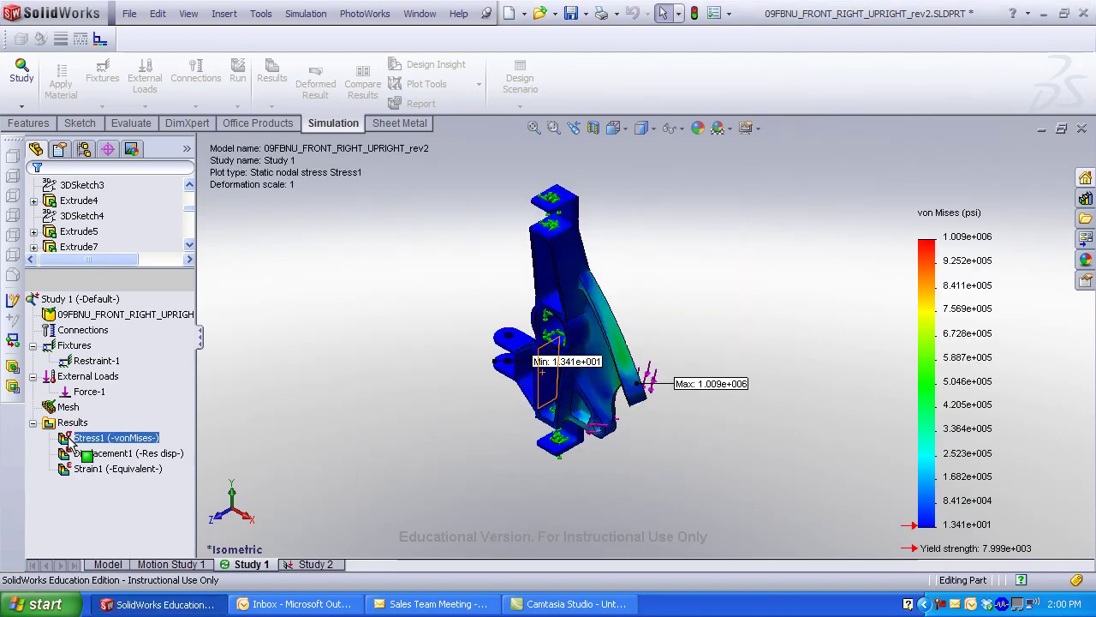
double_click(103, 468)
right_click(76, 423)
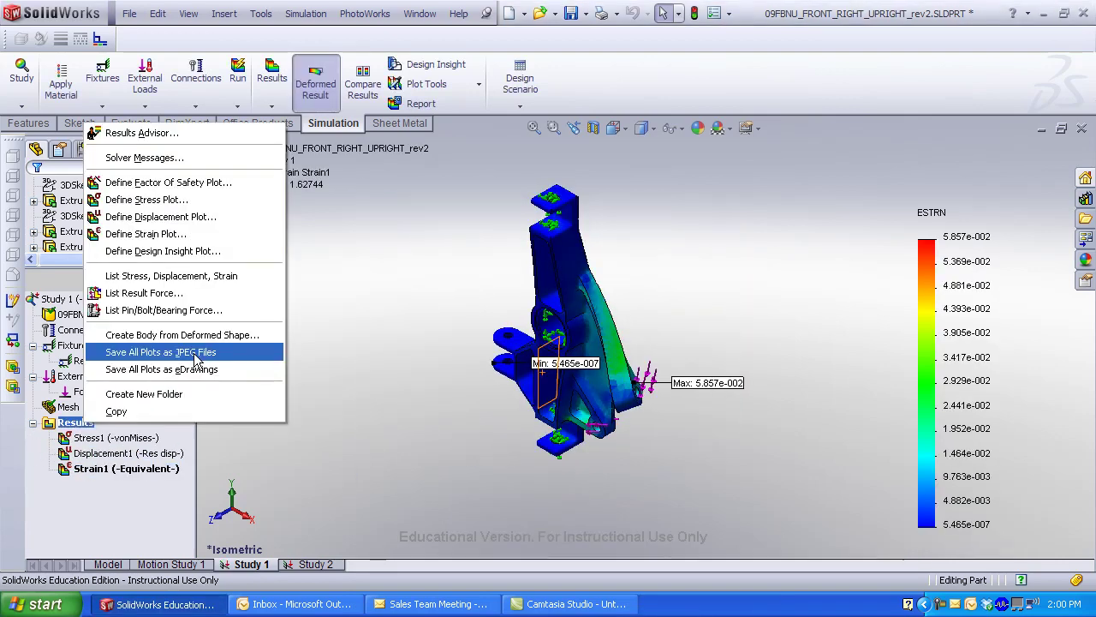